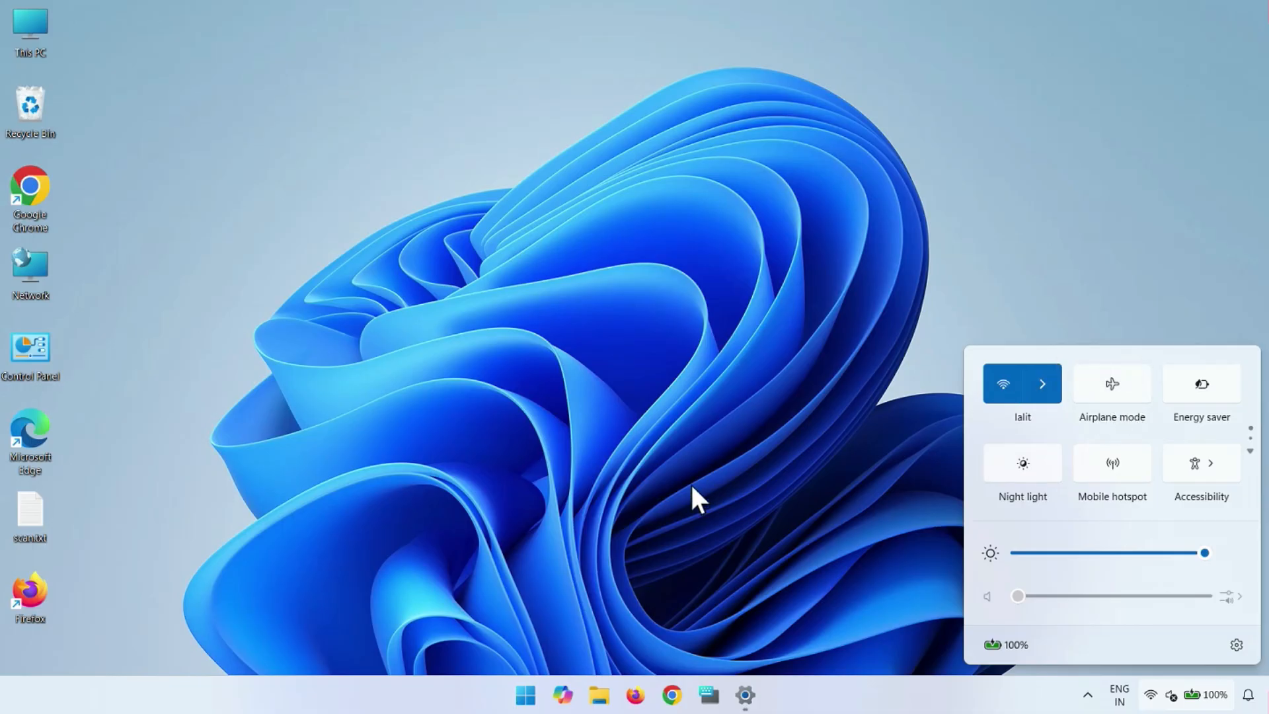
# - Open Device Manager, collapse the System devices category, and scan the computer for hardware changes
pyautogui.click(673, 469)
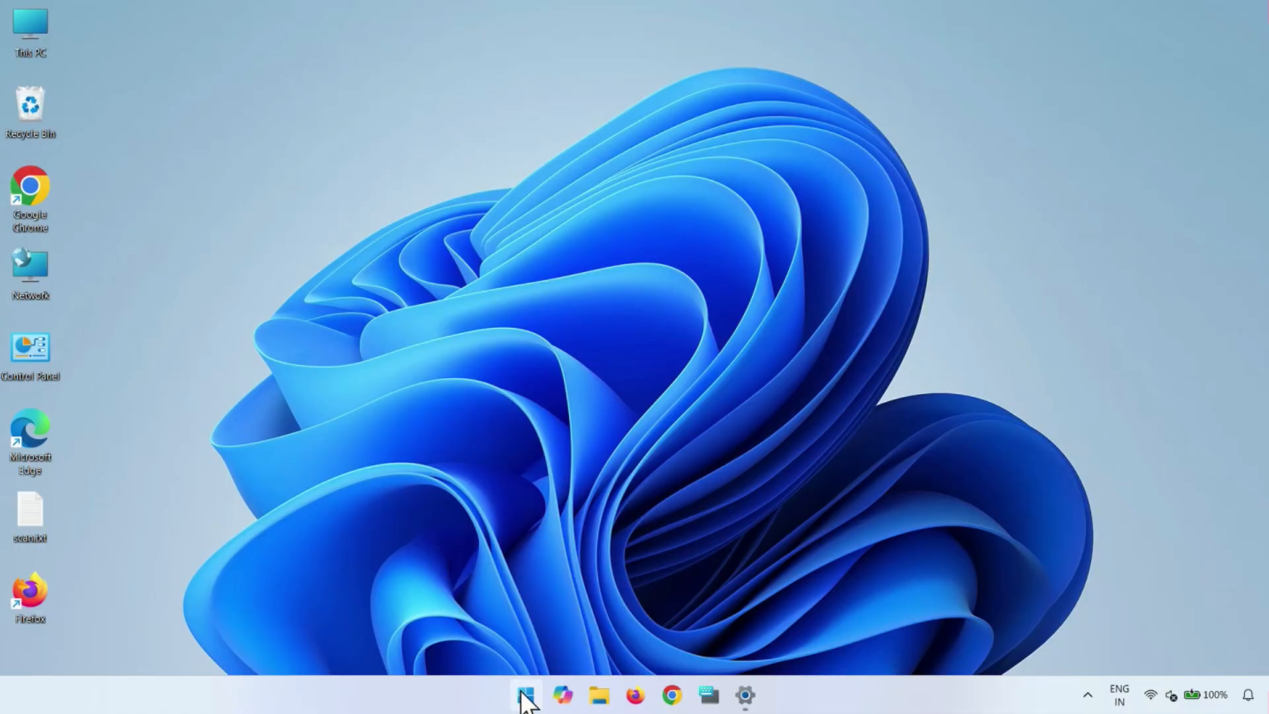
pyautogui.rightClick(524, 690)
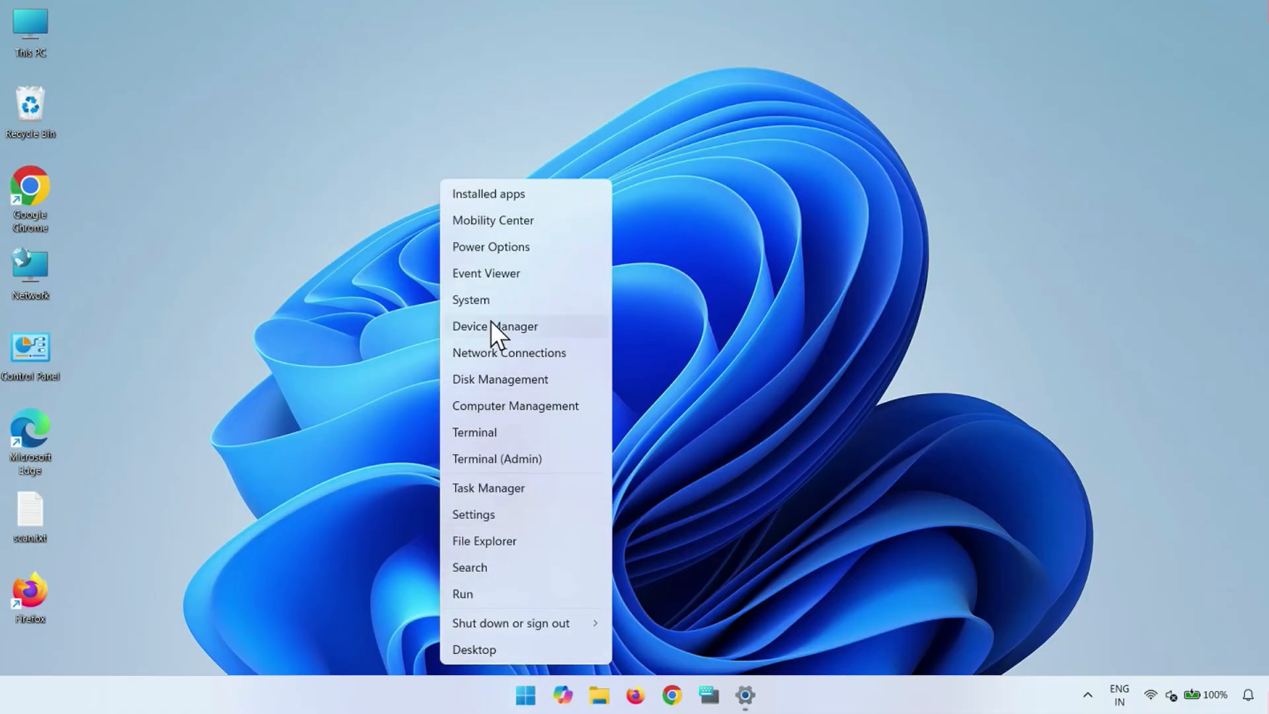
pyautogui.click(522, 327)
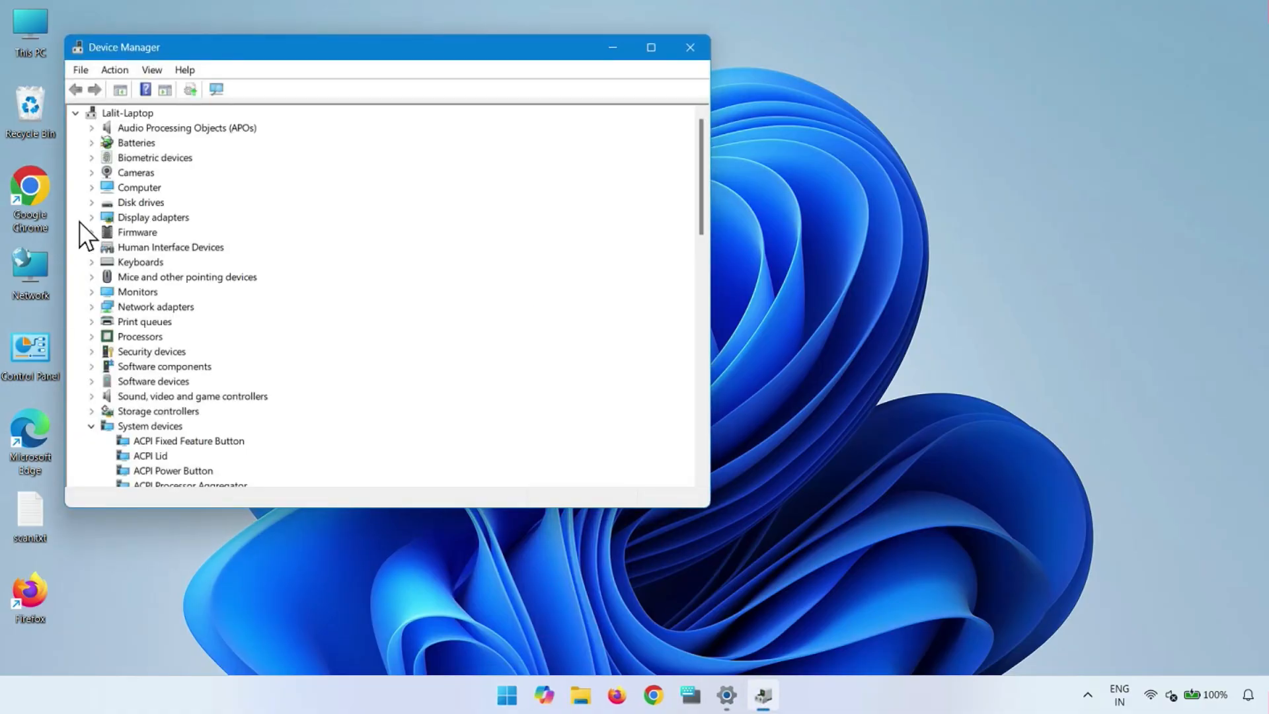
pyautogui.click(90, 426)
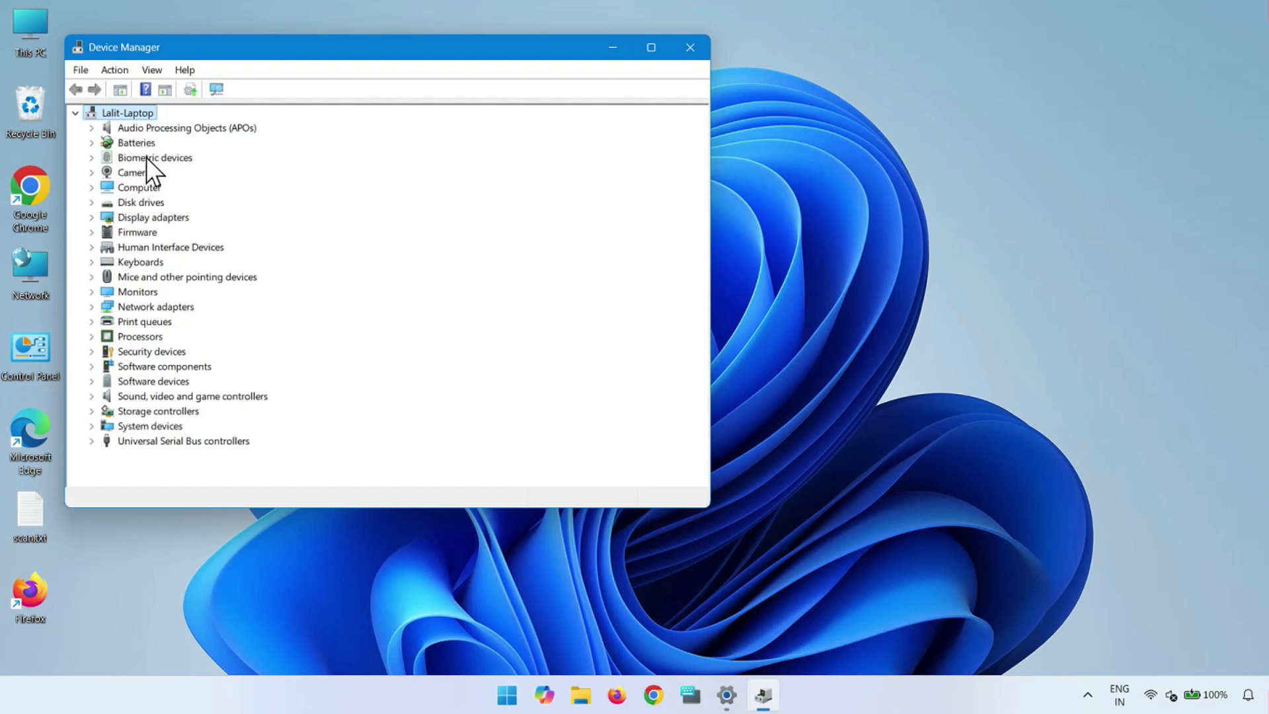
pyautogui.click(212, 91)
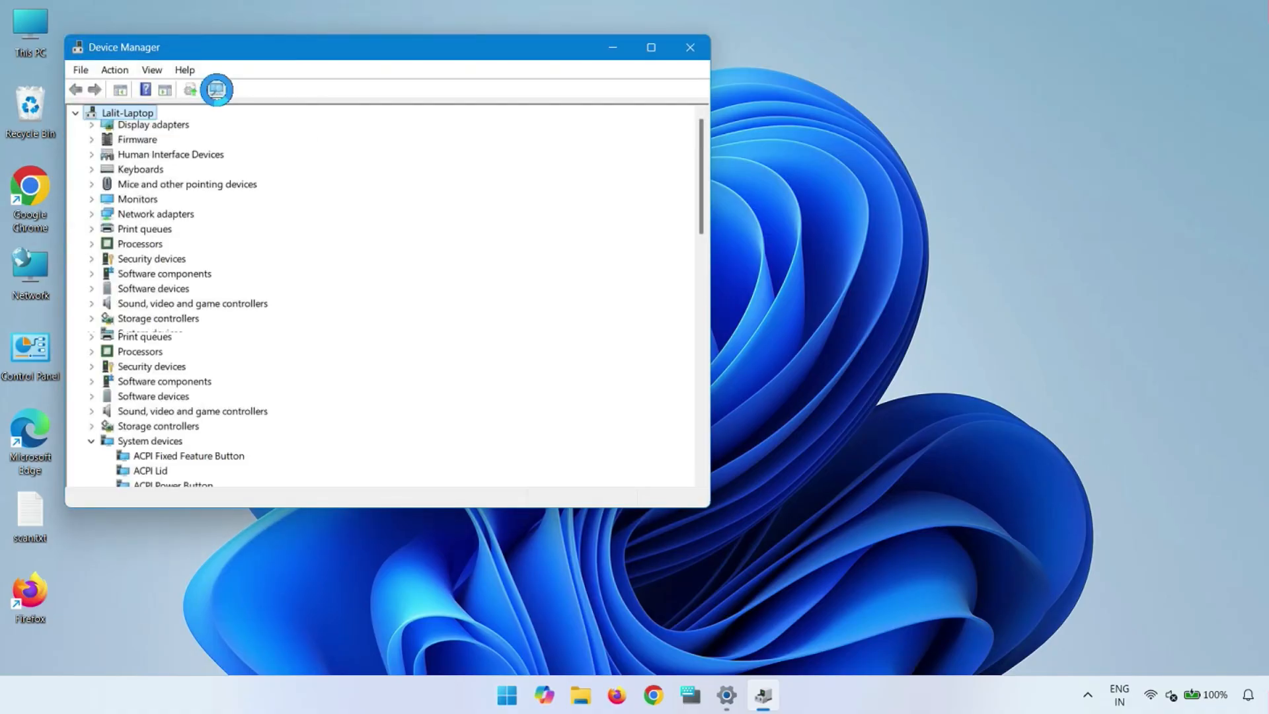
pyautogui.click(216, 90)
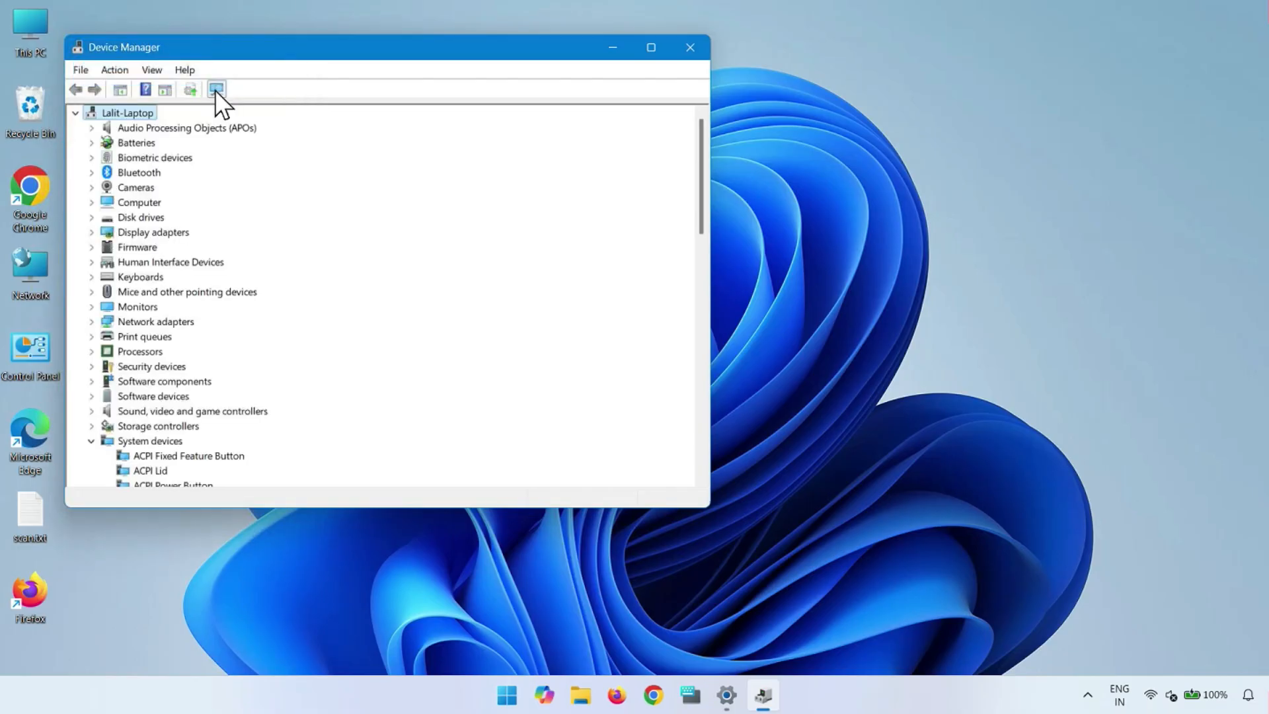
# - Check the adapters in the Bluetooth category, select the RFCOMM Protocol TDI device, and close Device Manager
pyautogui.click(91, 173)
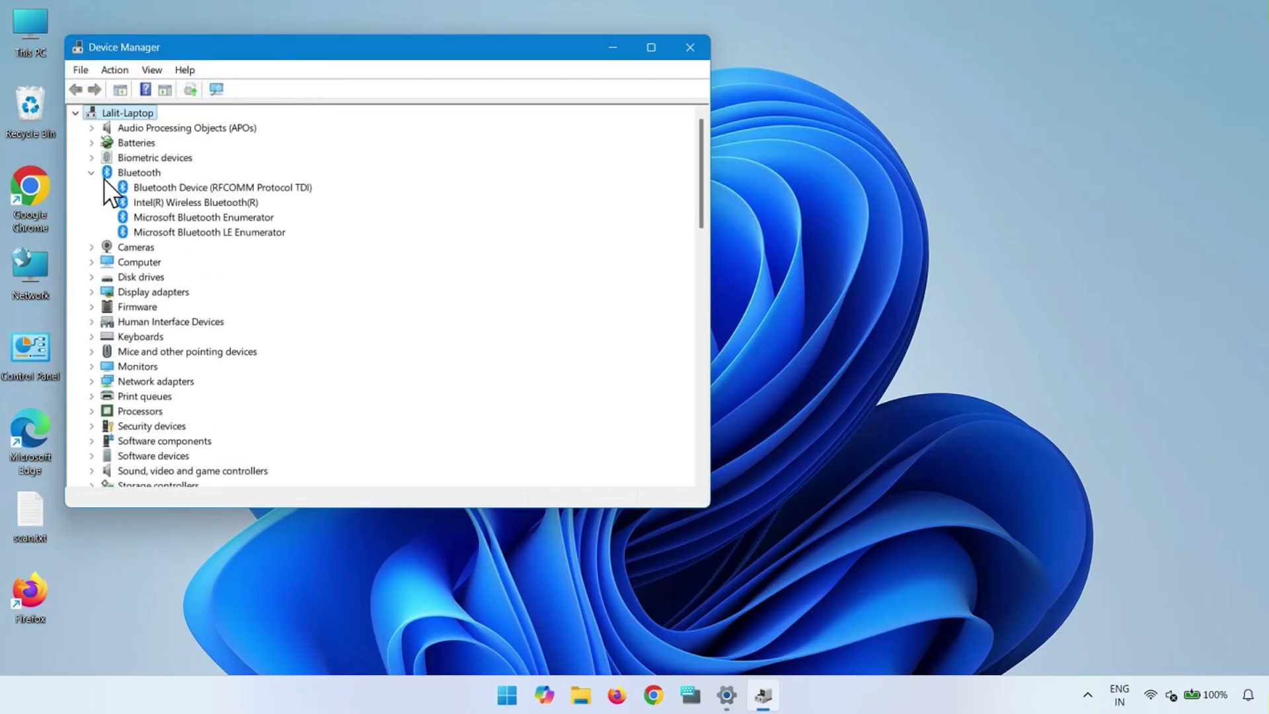
pyautogui.click(177, 188)
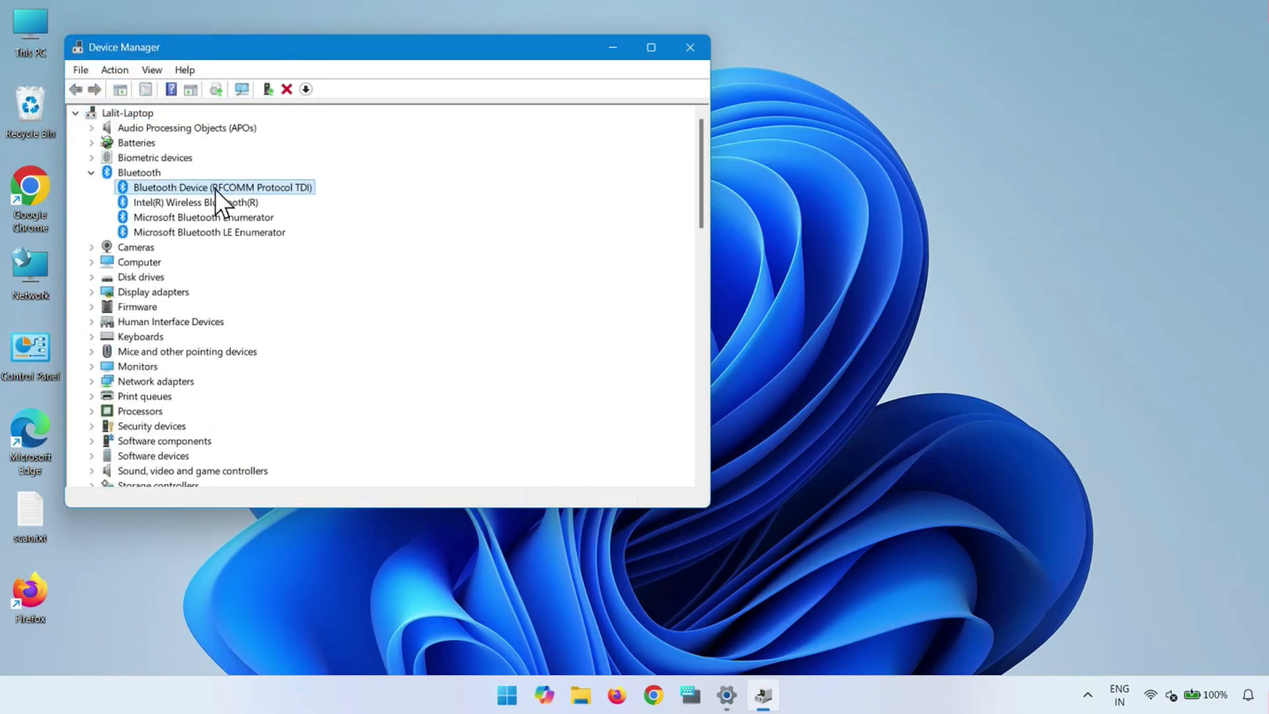
pyautogui.click(683, 44)
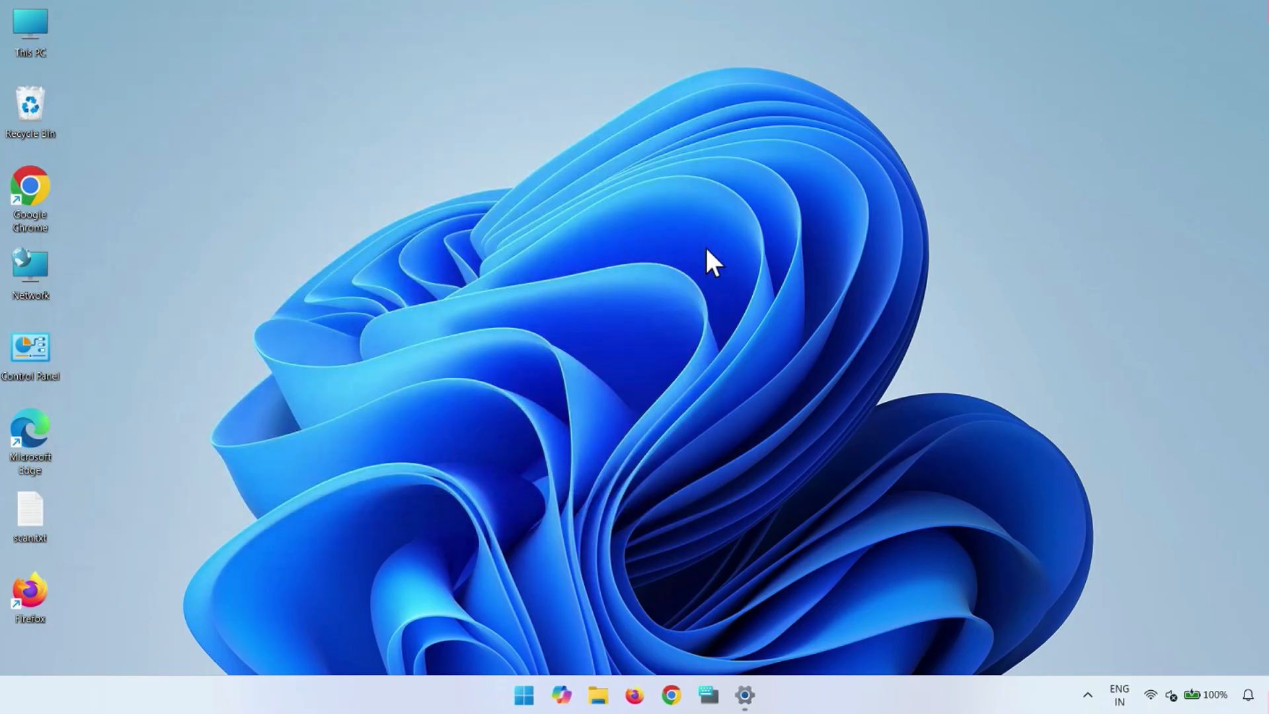
# - Switch to Chrome, go to asus.com/in/, and open the Drivers and manuals page from the site's support options
pyautogui.click(664, 686)
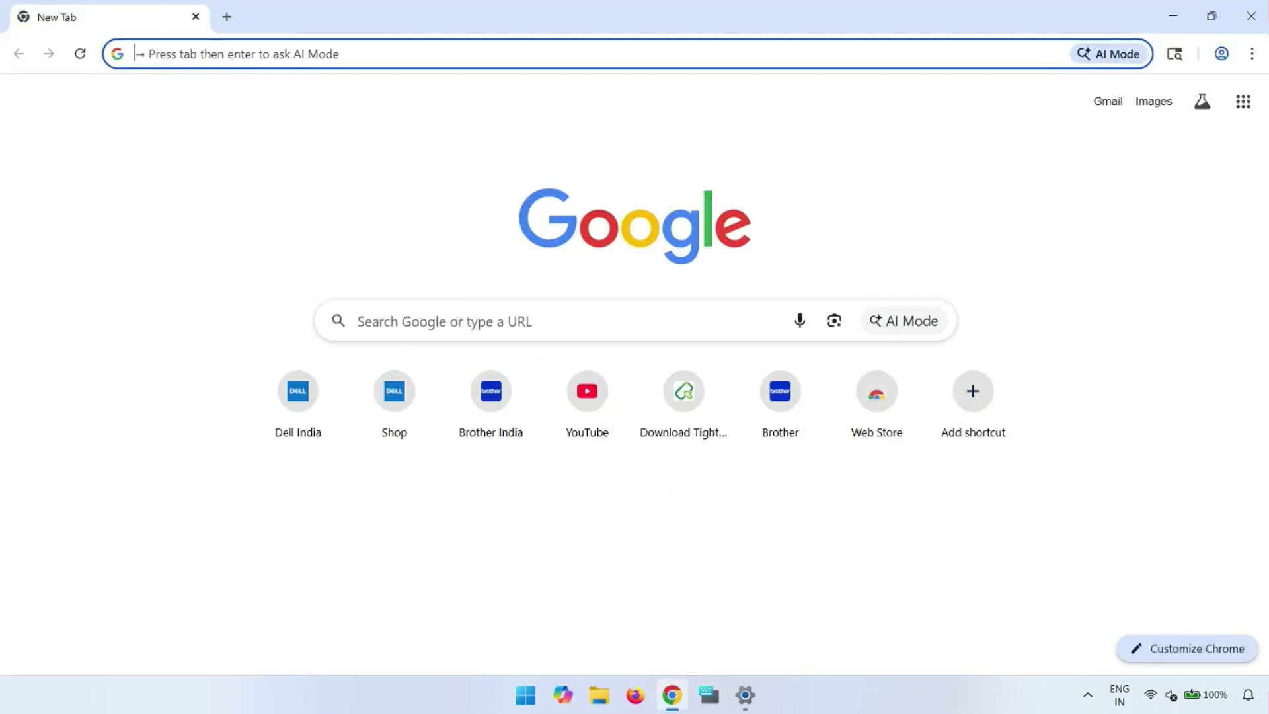
pyautogui.click(238, 60)
pyautogui.write('asus.com/in/')
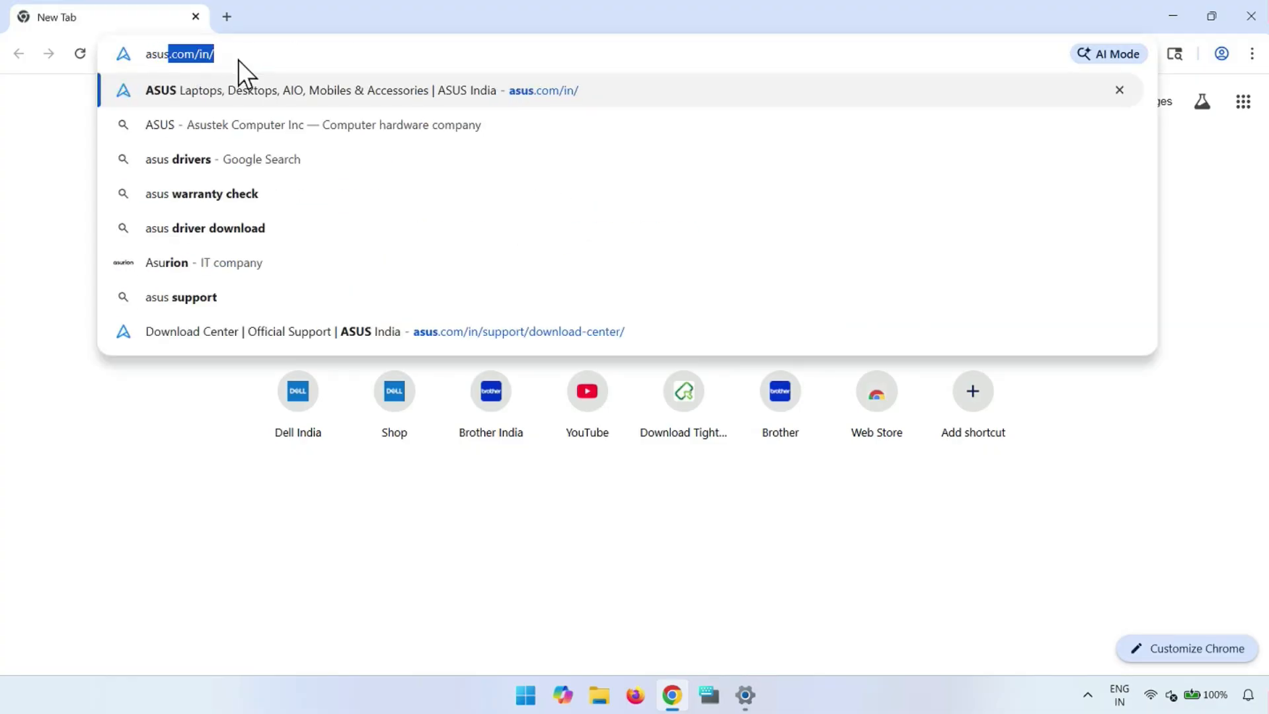
pyautogui.press('Return')
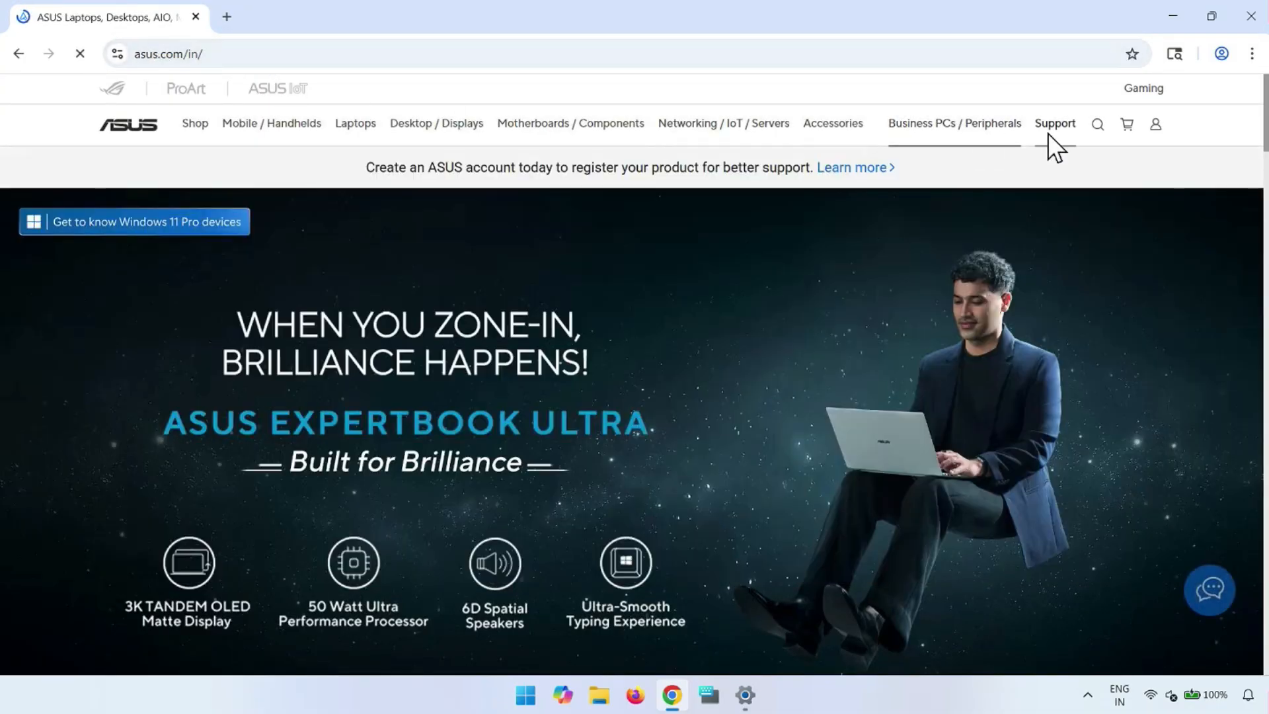
pyautogui.moveTo(1046, 130)
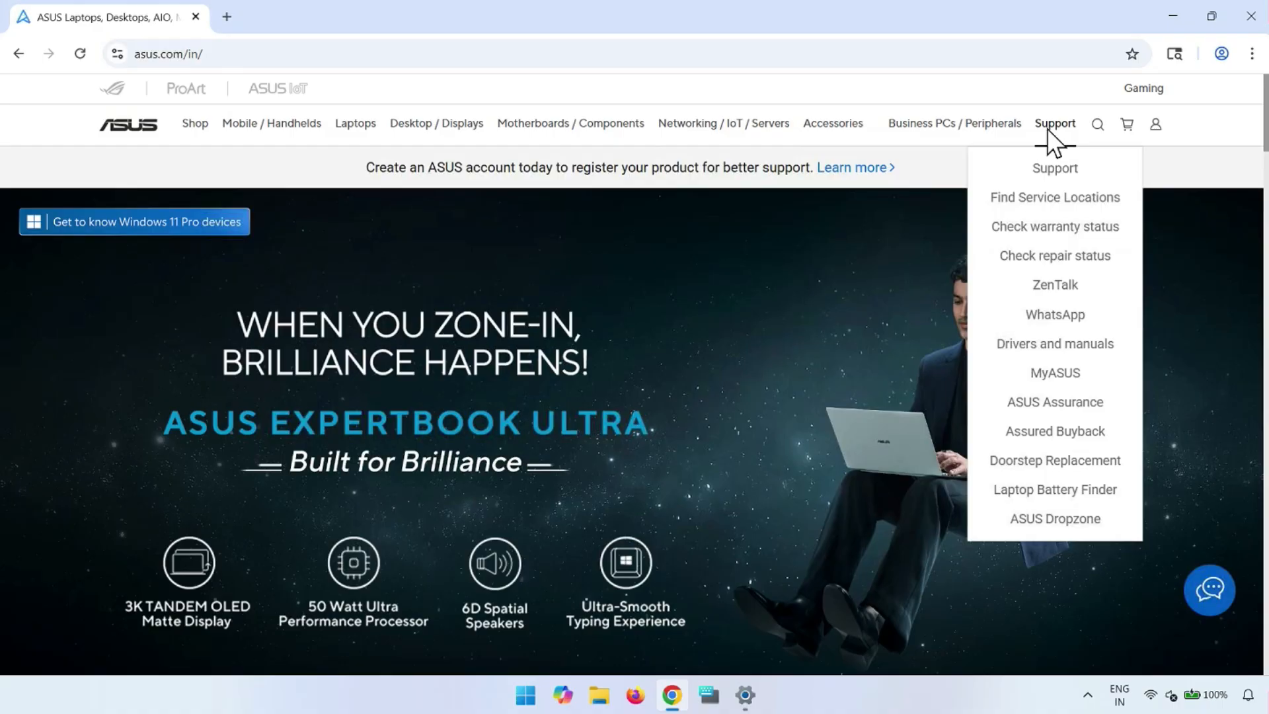
pyautogui.click(1055, 349)
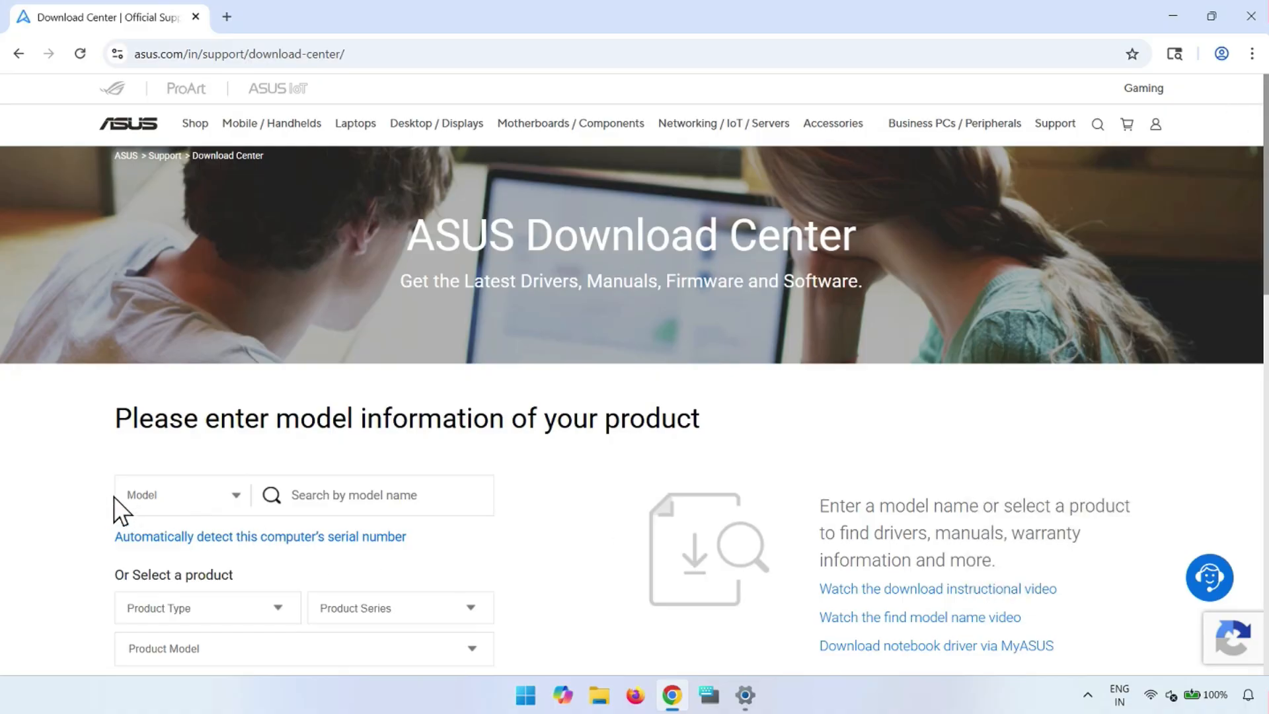
# - Set the product lookup in the ASUS Download Center to search by Serial Number
pyautogui.scroll(-2, 109, 466)
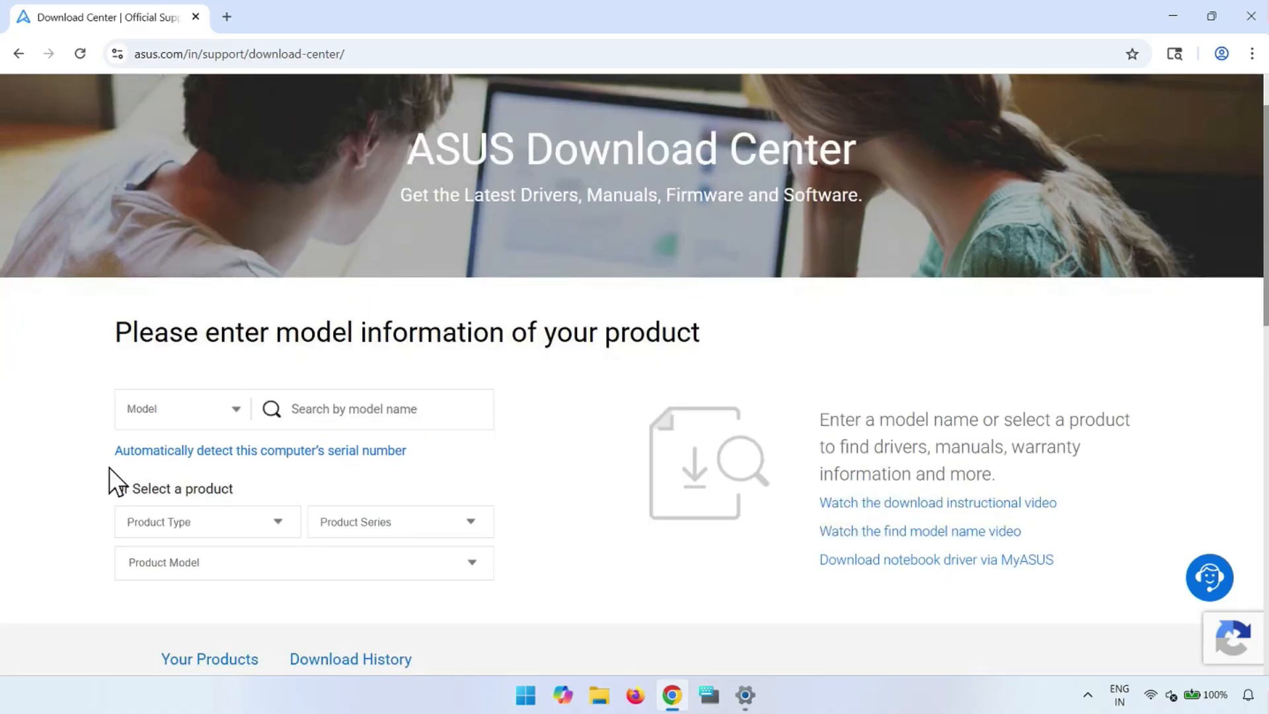
pyautogui.click(236, 410)
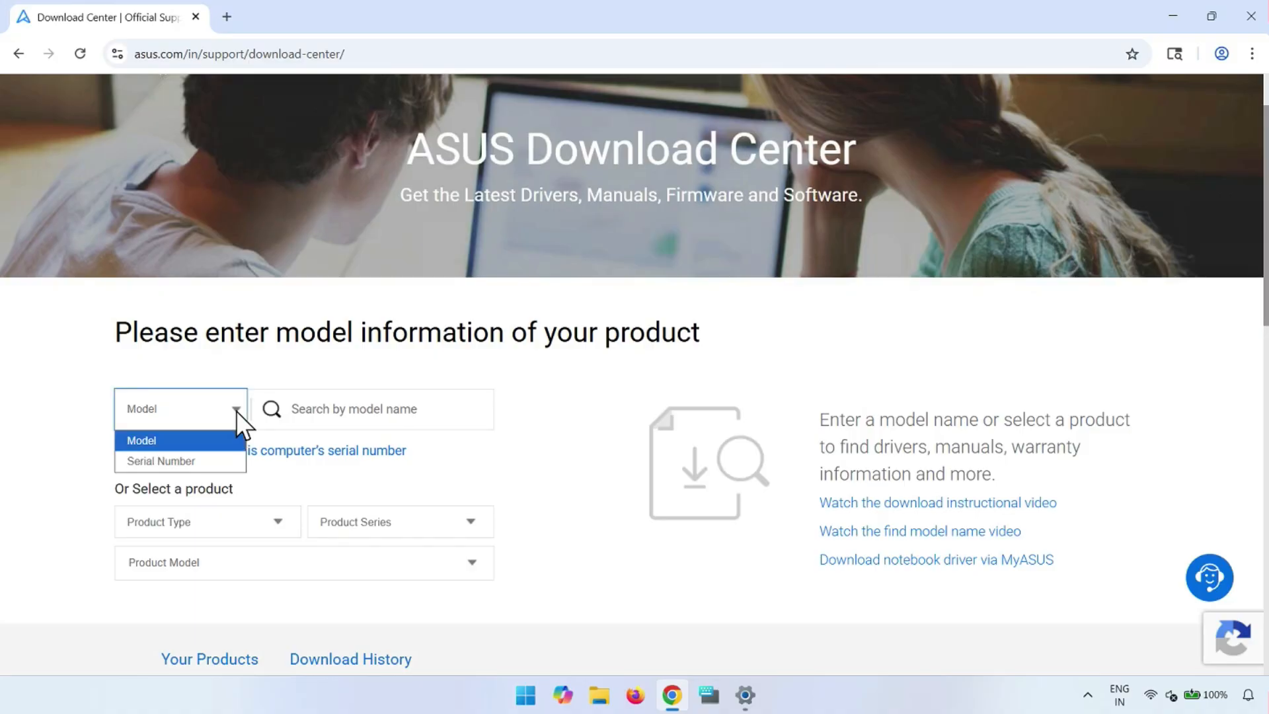
pyautogui.click(201, 459)
pyautogui.press('Tab')
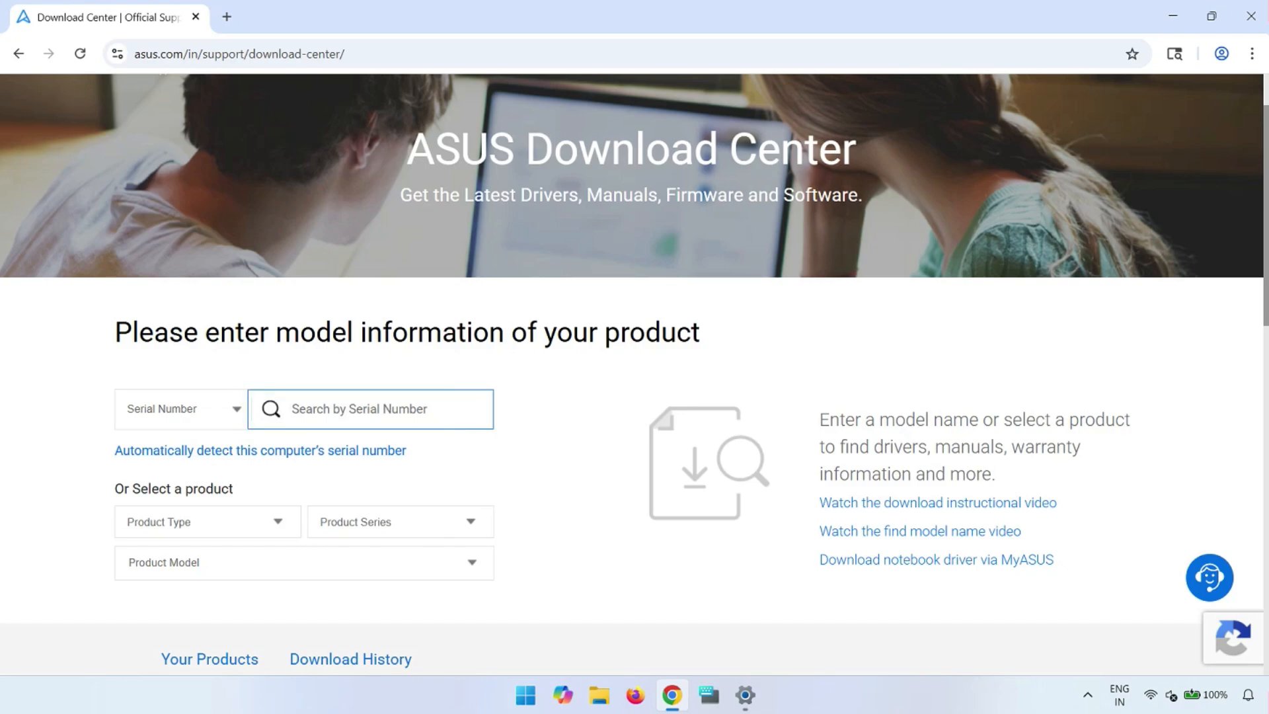
# - Open Command Prompt and run "wmic bios get serialnumber" to retrieve the computer's serial number
pyautogui.click(525, 694)
pyautogui.write('cmd')
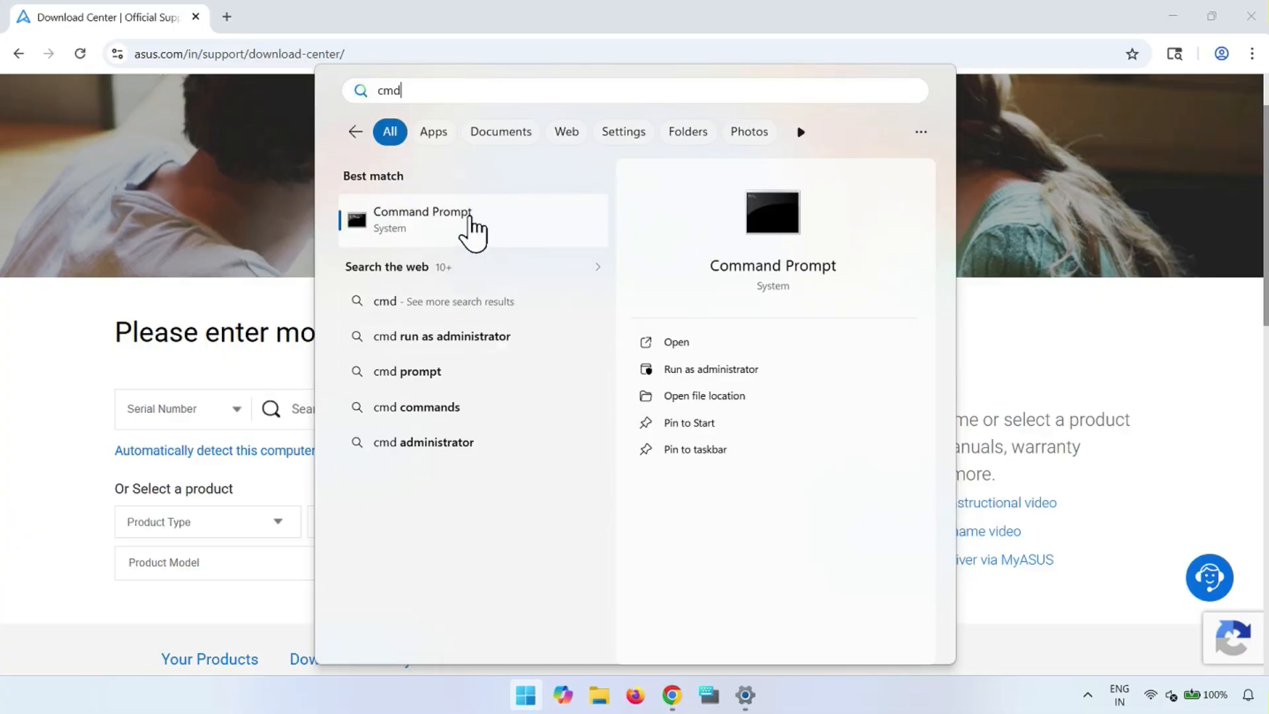
pyautogui.click(471, 218)
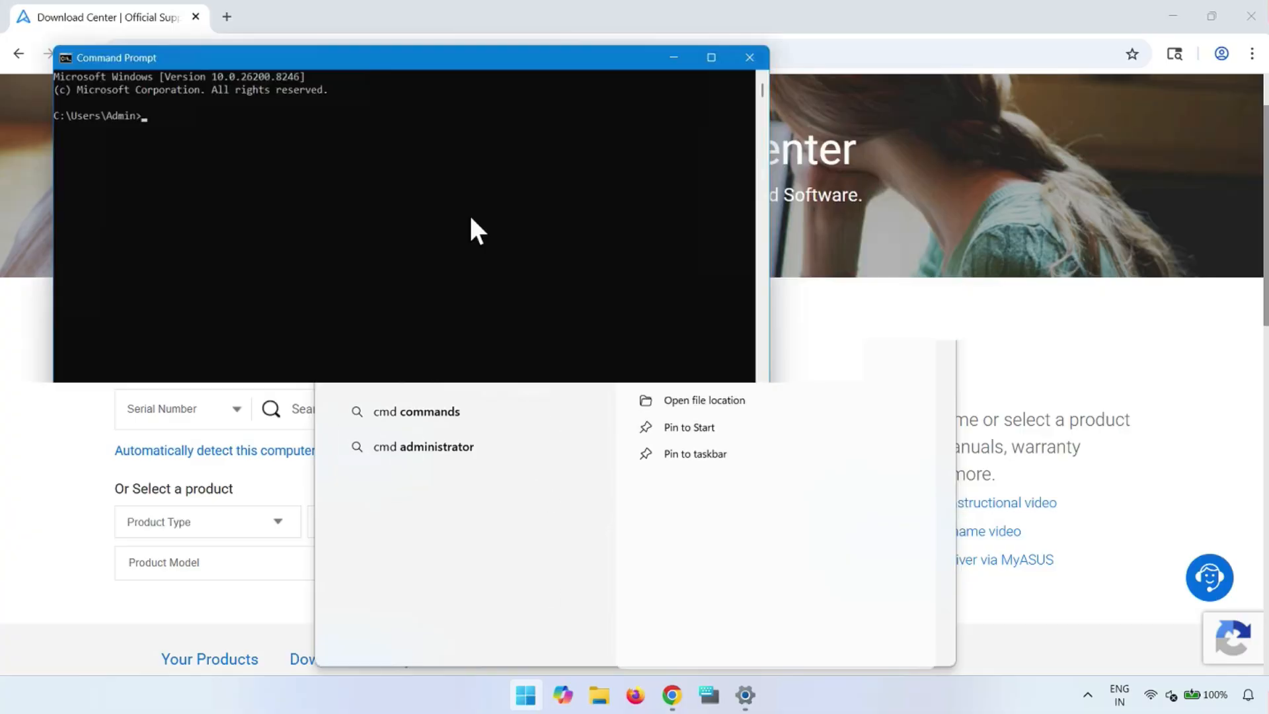
pyautogui.write('wmic bios get serialnumber')
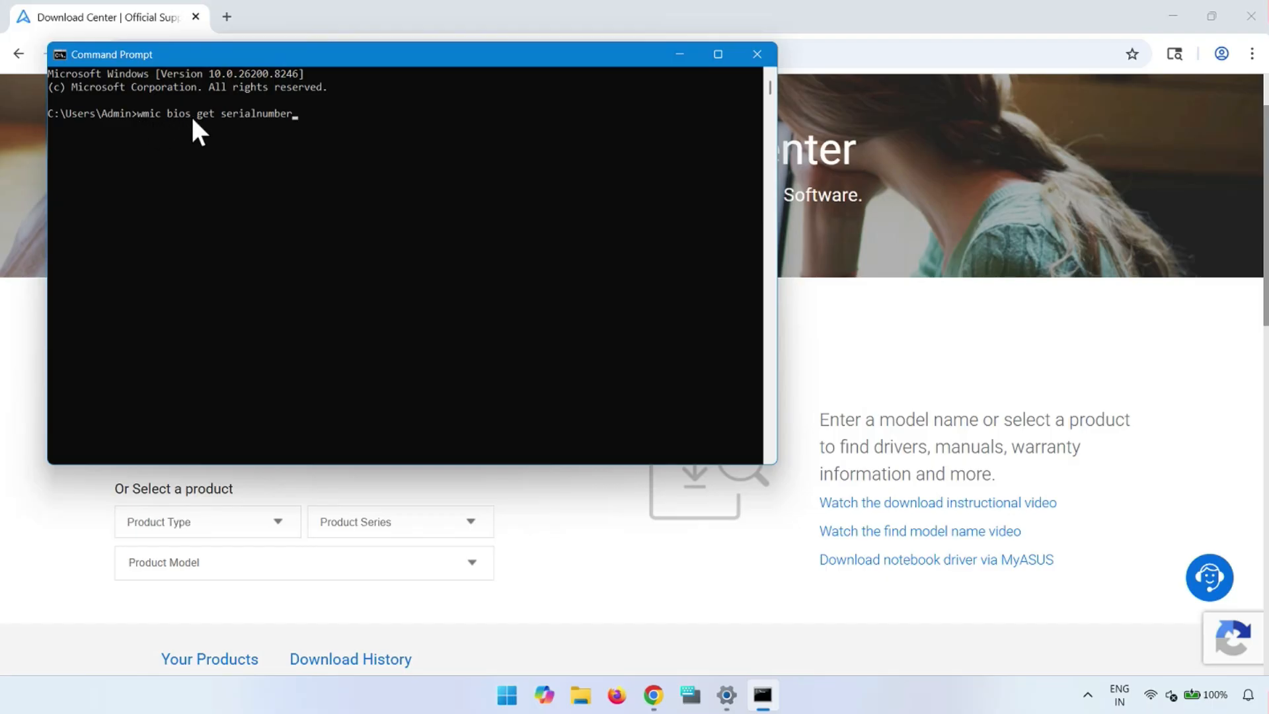
pyautogui.press('Return')
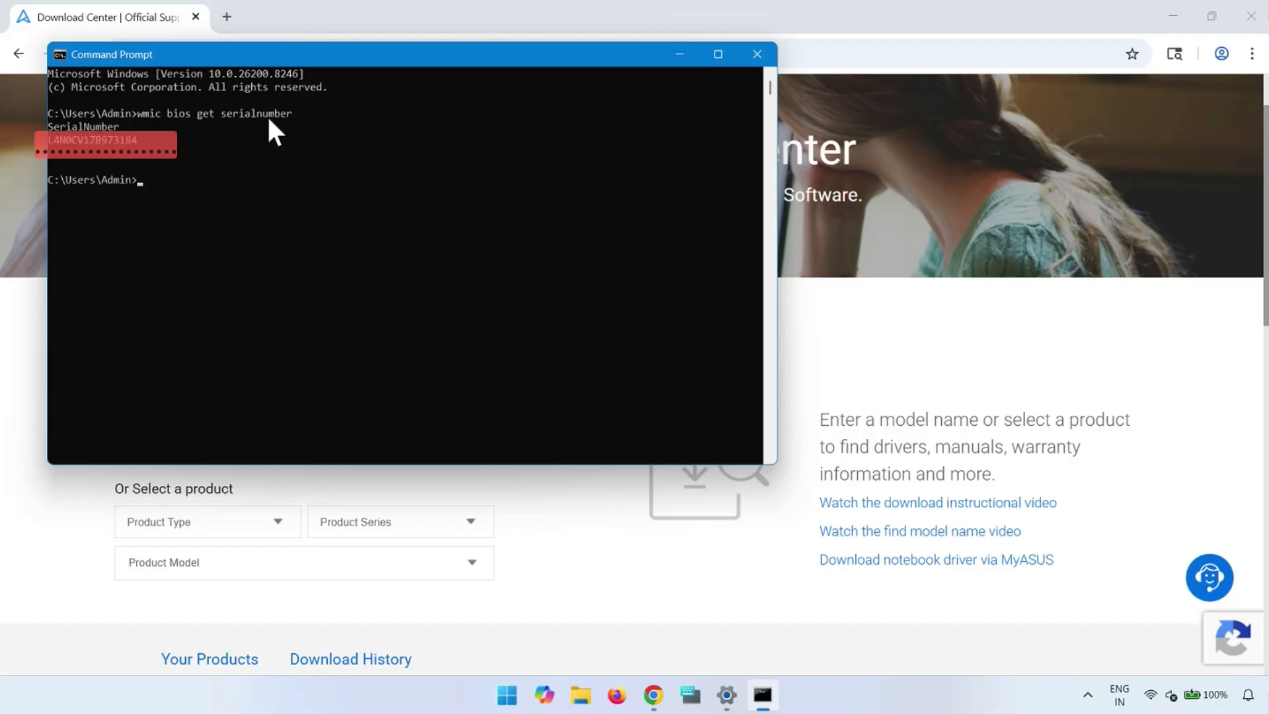
# - Copy the serial number from the command output and close Command Prompt
pyautogui.moveTo(137, 147); pyautogui.dragTo(52, 146)
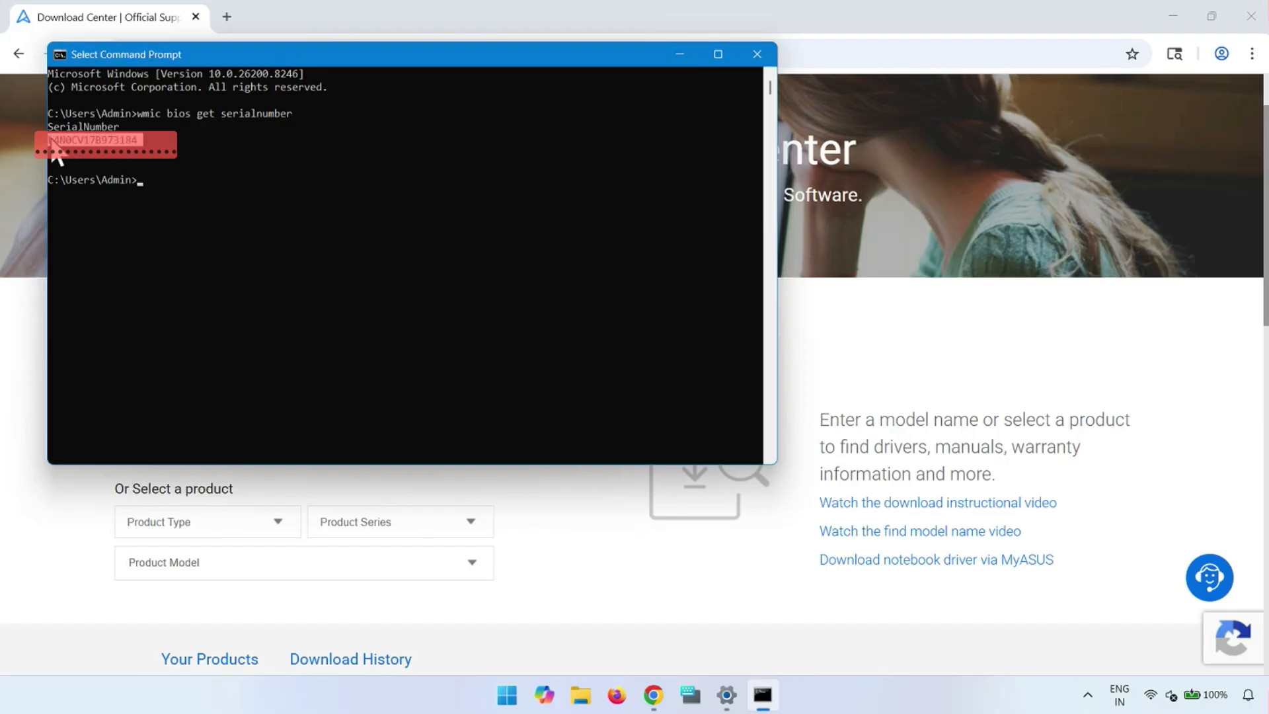
pyautogui.click(58, 57)
pyautogui.moveTo(139, 185)
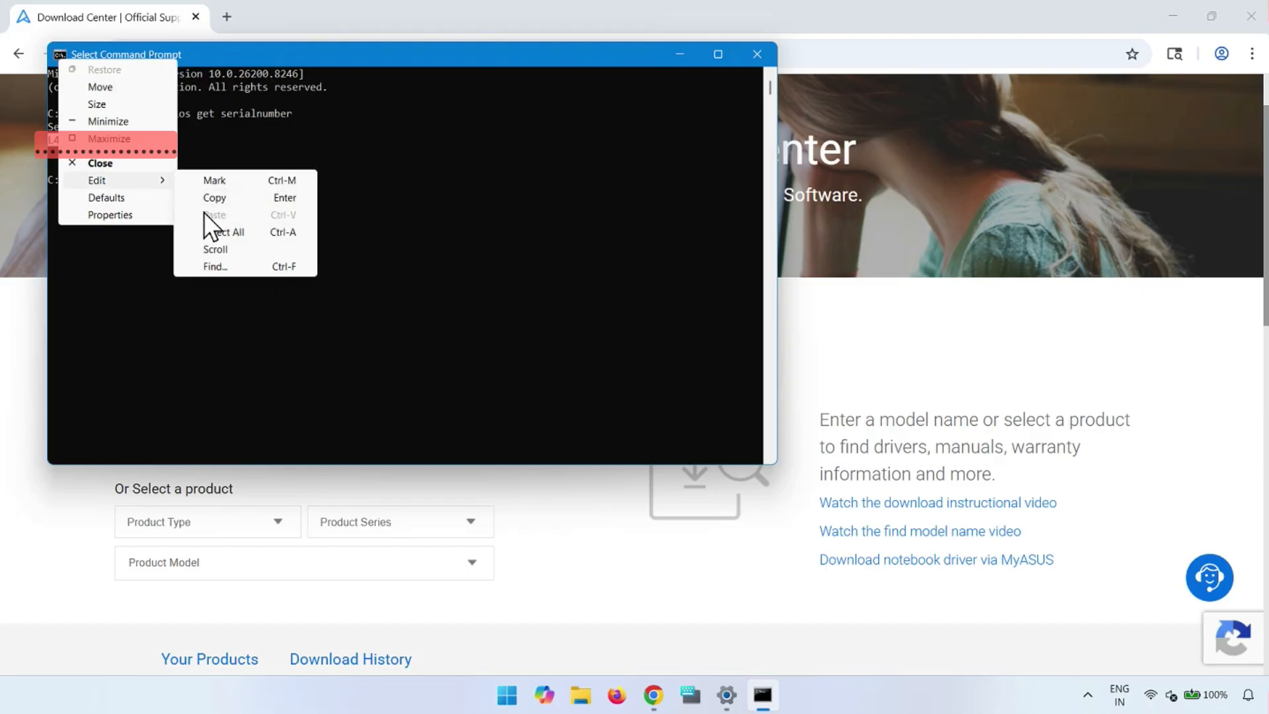
pyautogui.click(228, 199)
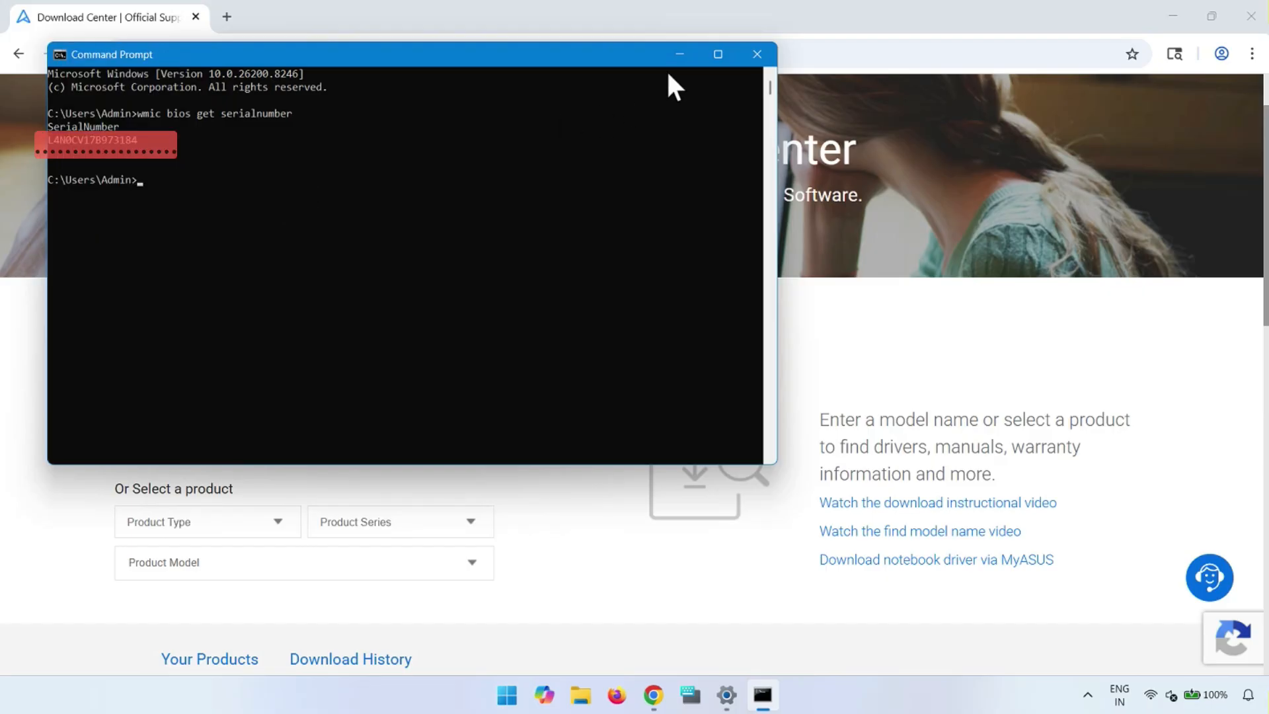
pyautogui.click(757, 55)
# - Look up the laptop with the copied serial number and open its Driver & Tools page
pyautogui.hotkey('ctrl', 'v')
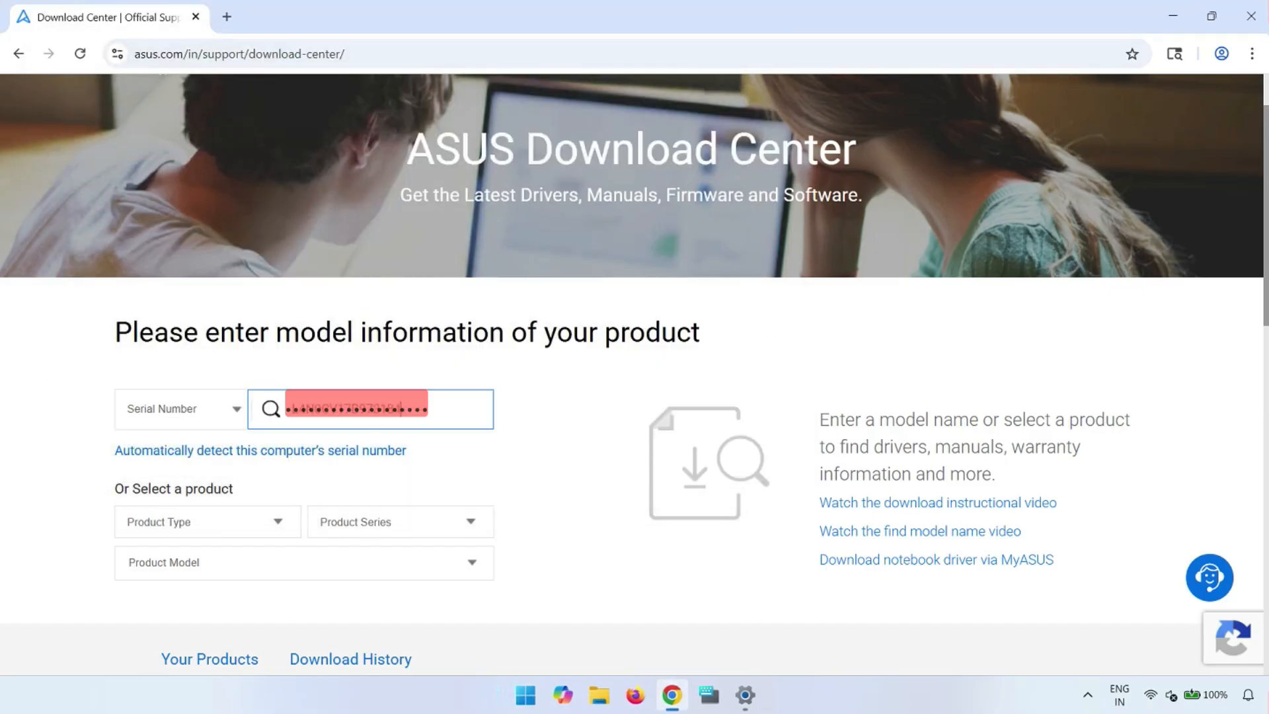
pyautogui.press('Return')
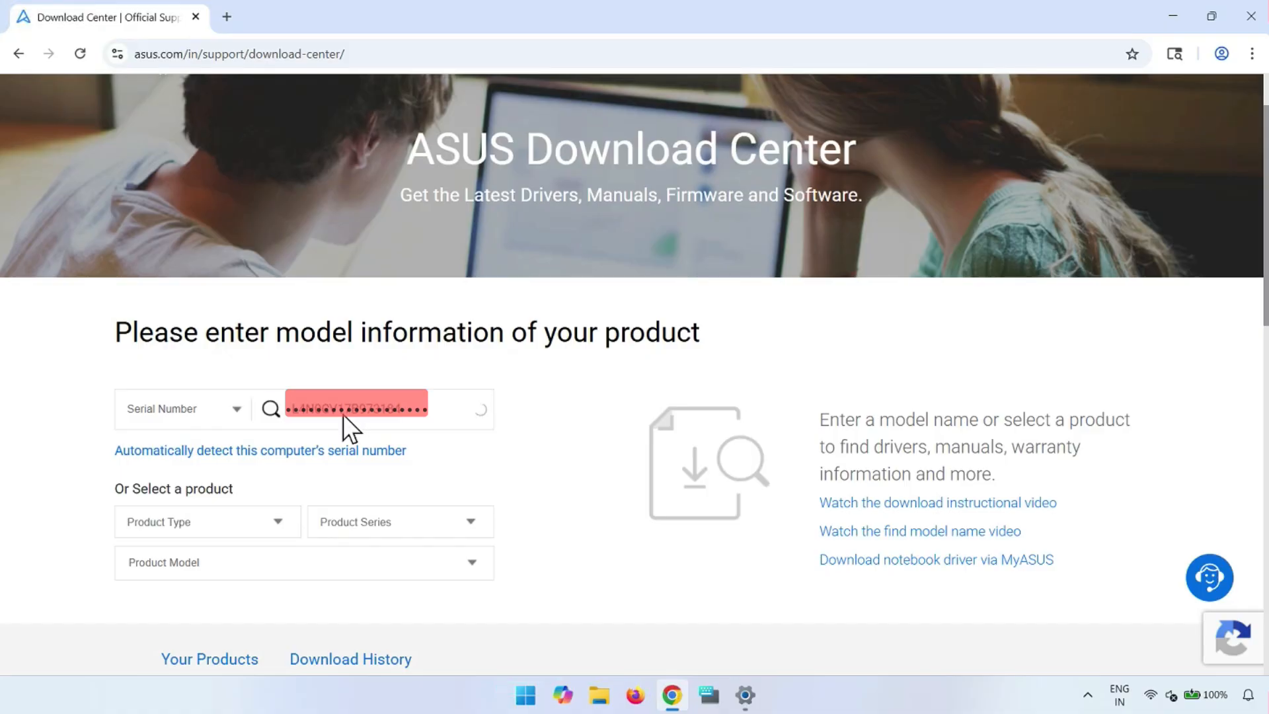
pyautogui.scroll(-3, 398, 468)
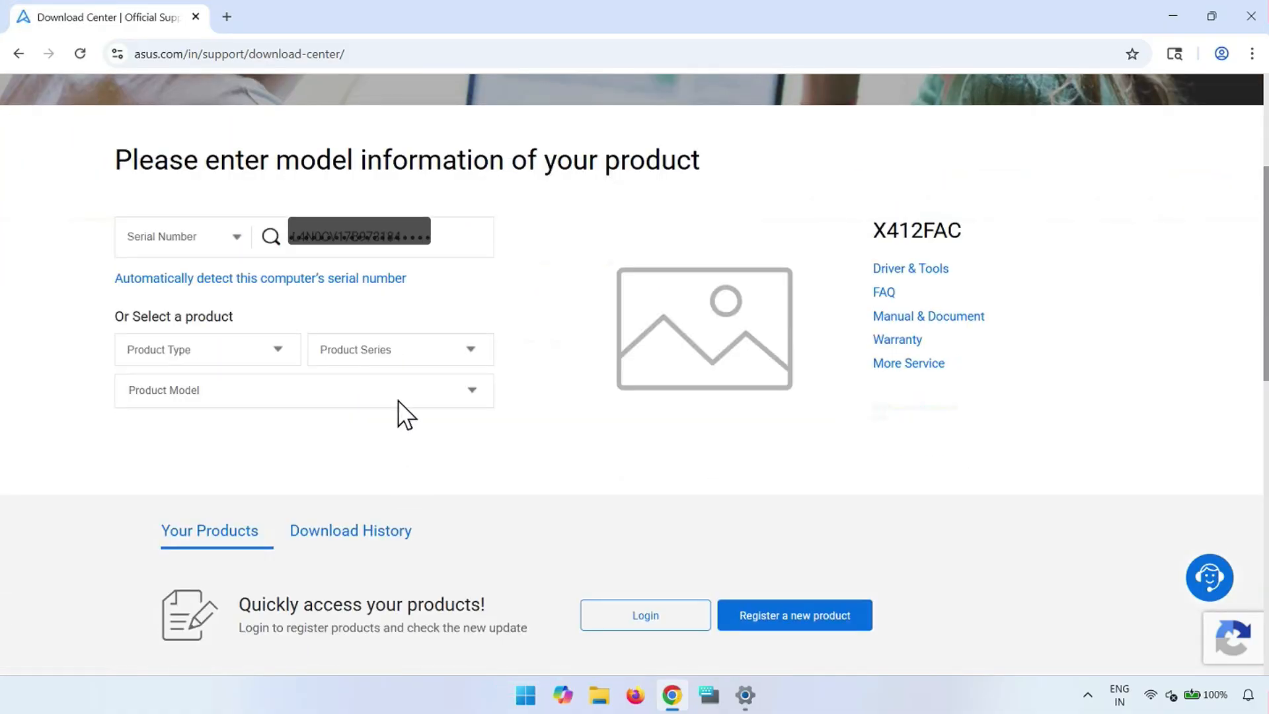
pyautogui.click(923, 268)
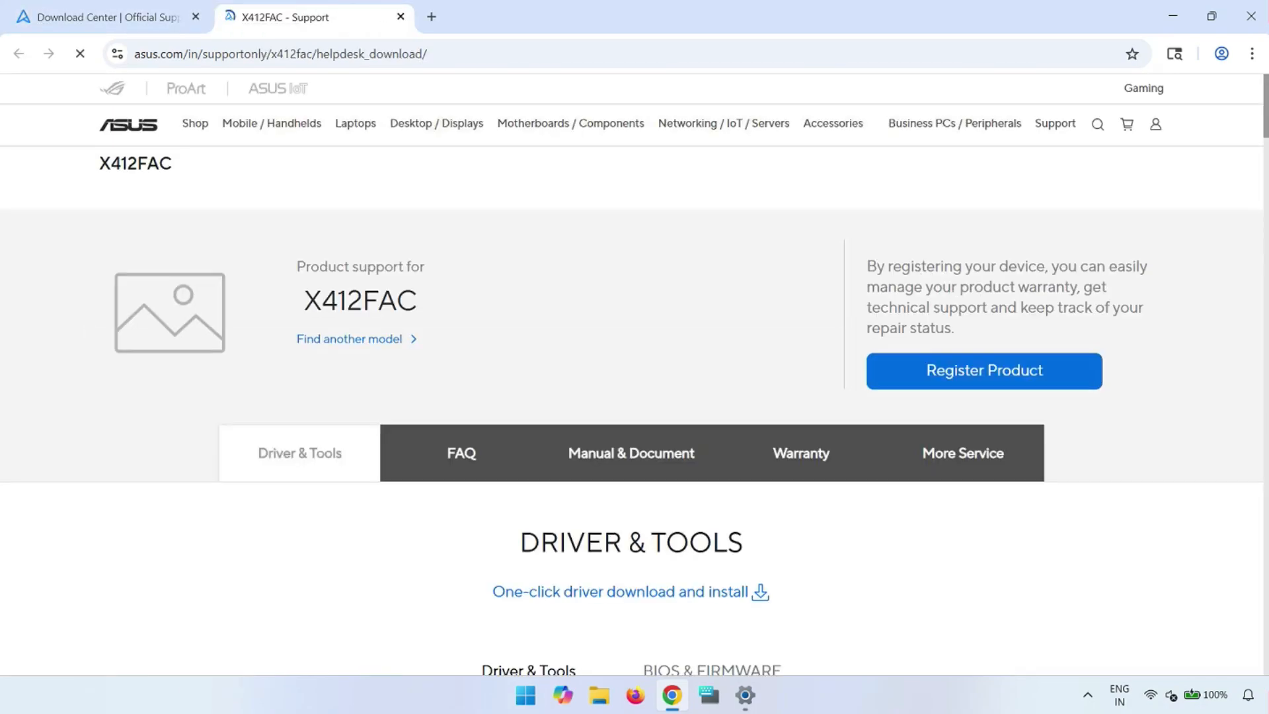
# - Look through the laptop's Windows 11 64-bit driver categories for the Bluetooth section, highlighting its heading
pyautogui.scroll(-3, 459, 402)
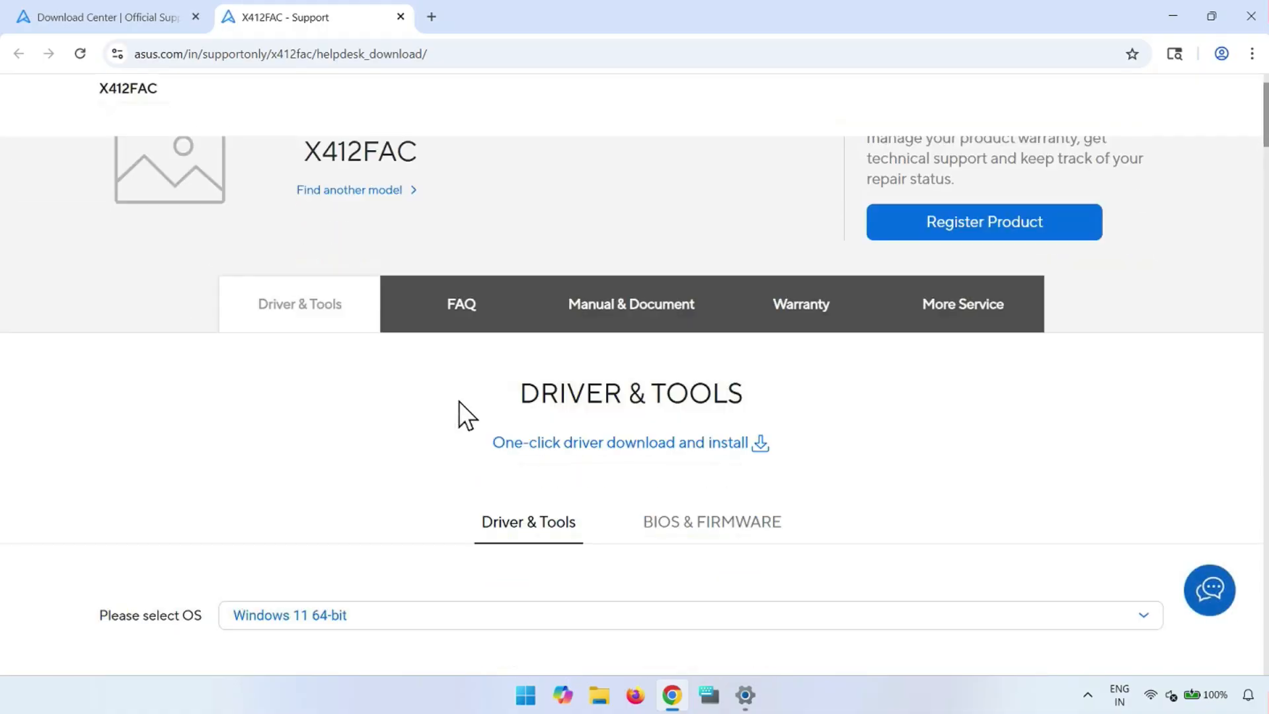
pyautogui.scroll(-5, 482, 415)
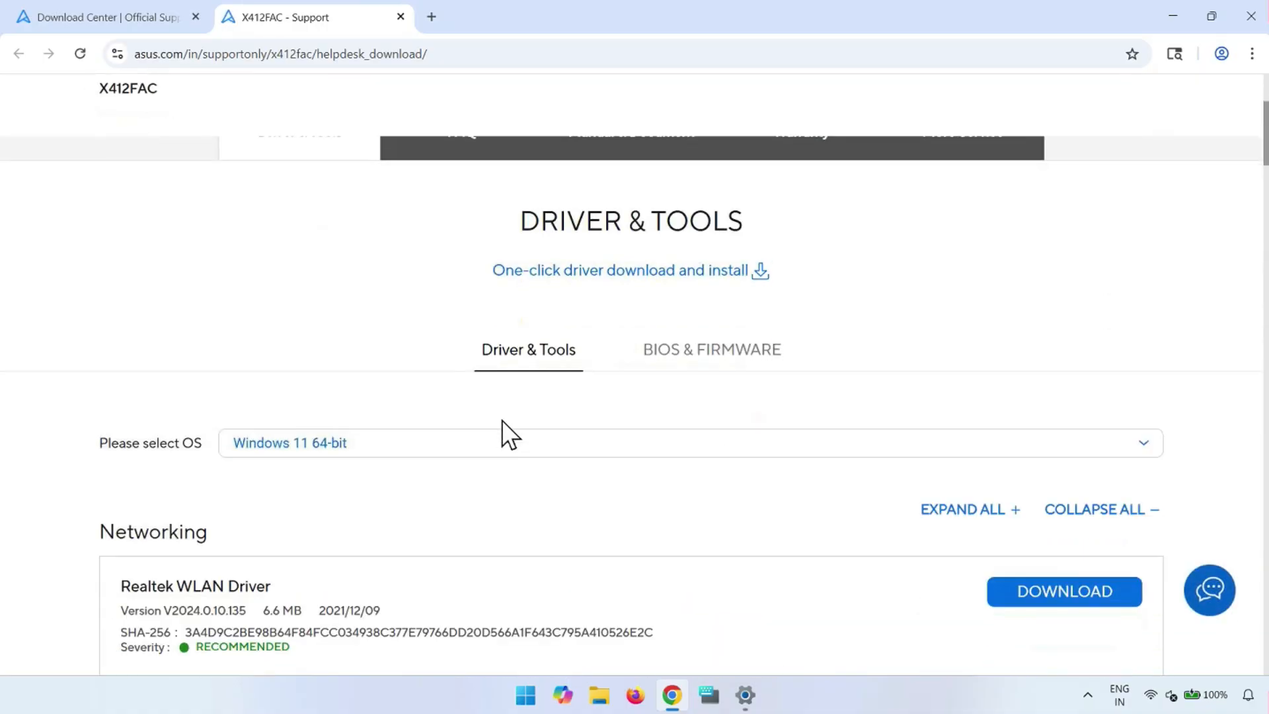
pyautogui.scroll(-5, 535, 411)
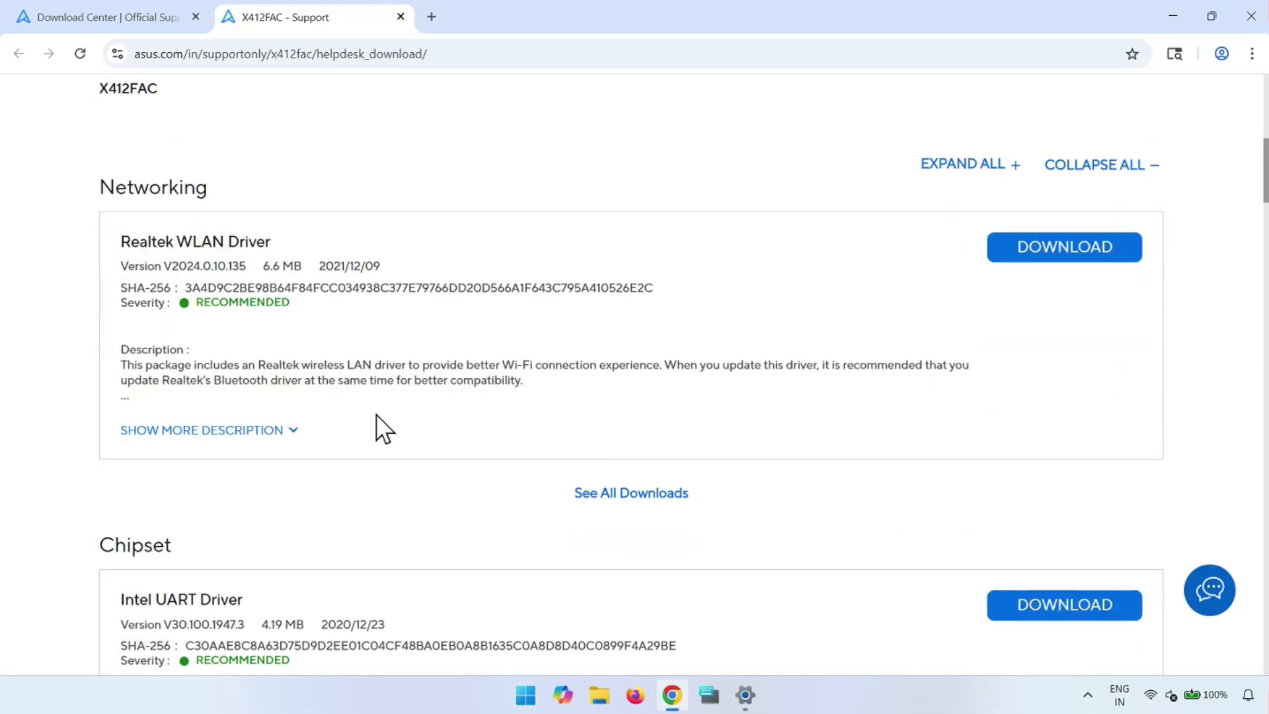
pyautogui.scroll(-6, 376, 428)
pyautogui.scroll(-10, 271, 469)
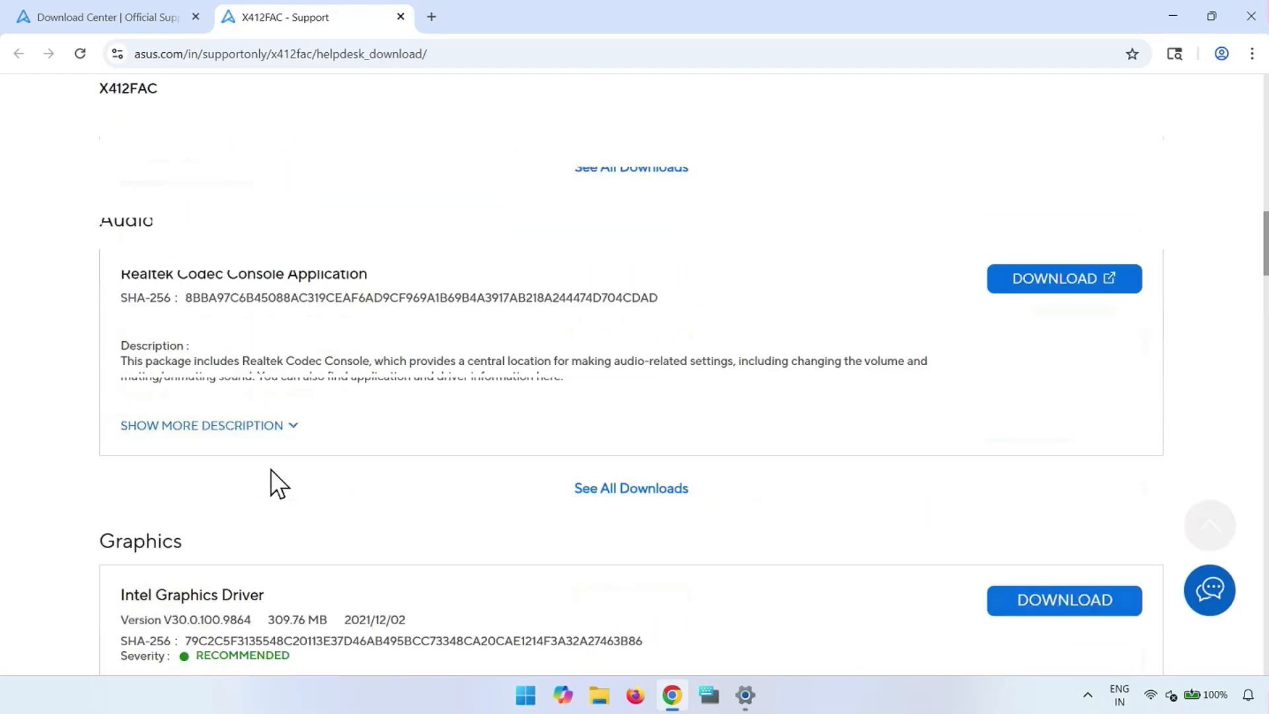
pyautogui.scroll(-3, 267, 467)
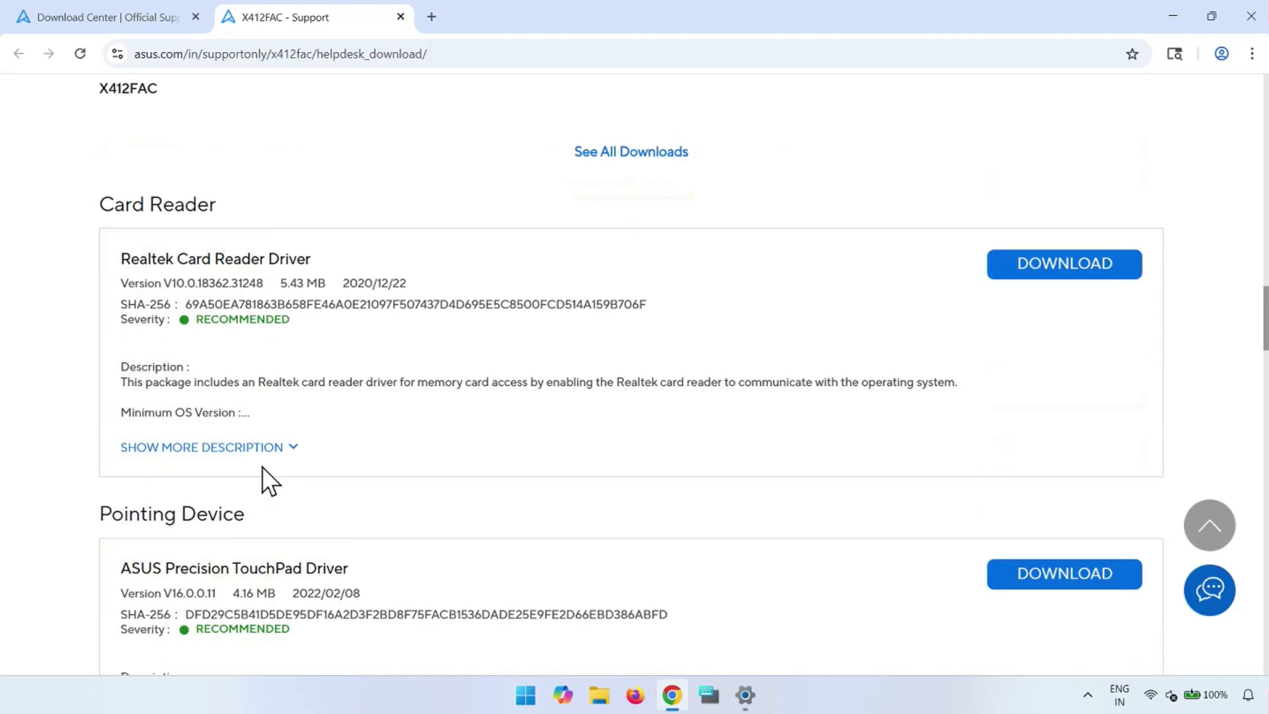
pyautogui.moveTo(209, 207); pyautogui.dragTo(80, 198)
pyautogui.moveTo(92, 514); pyautogui.dragTo(363, 532)
pyautogui.scroll(-3, 410, 538)
pyautogui.scroll(-2, 364, 530)
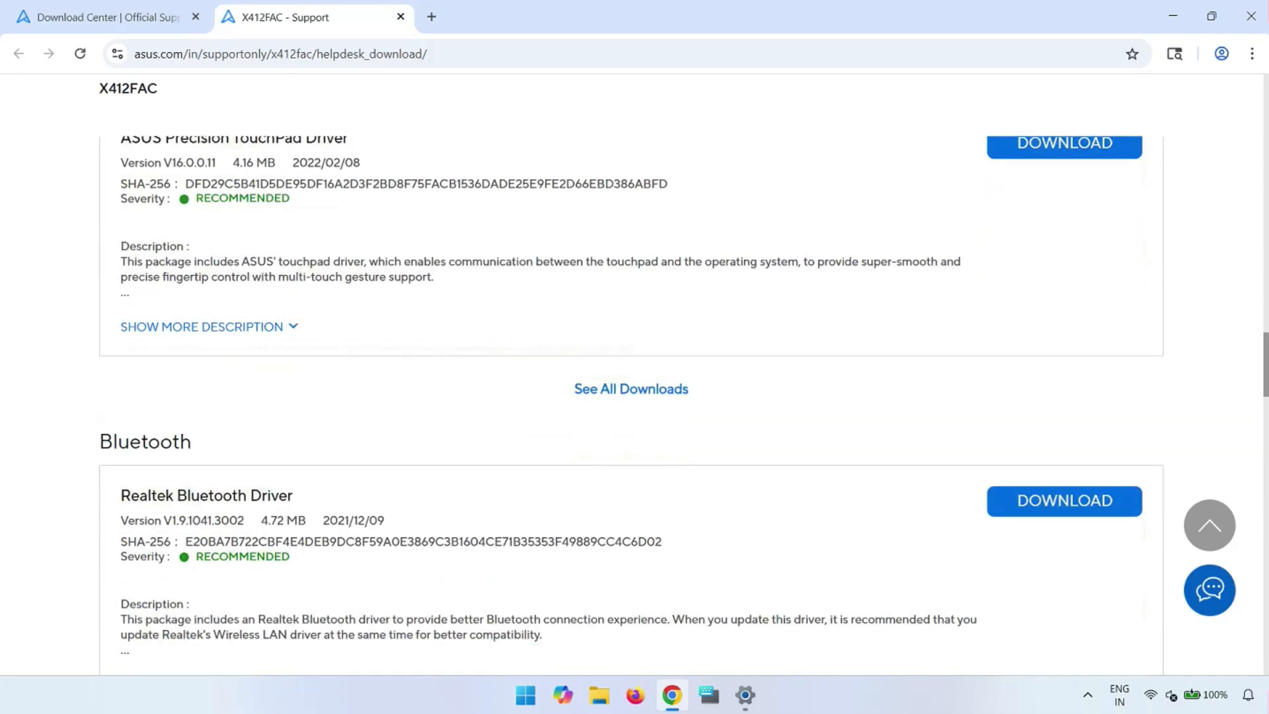
pyautogui.moveTo(196, 438); pyautogui.dragTo(95, 438)
pyautogui.scroll(-1, 389, 499)
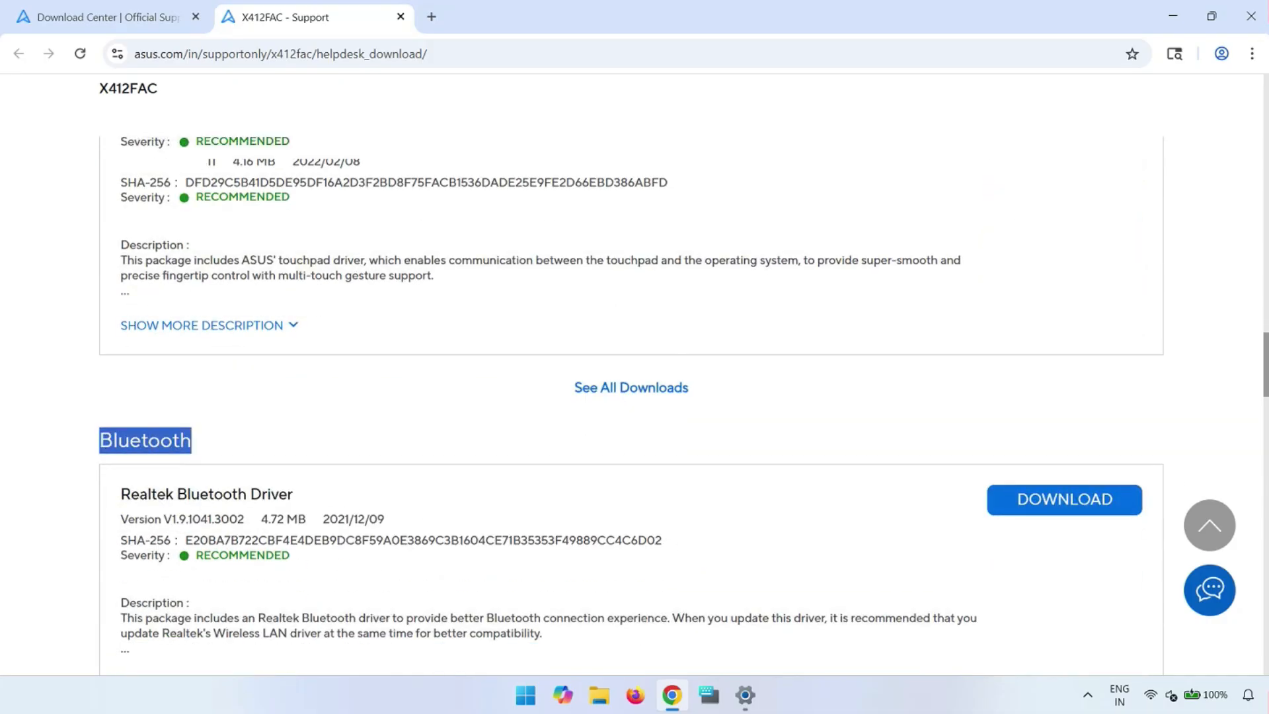
# - Download the Realtek Bluetooth Driver V1.9.1041.3002 and launch its installer, allowing it to make changes to the device
pyautogui.click(1043, 414)
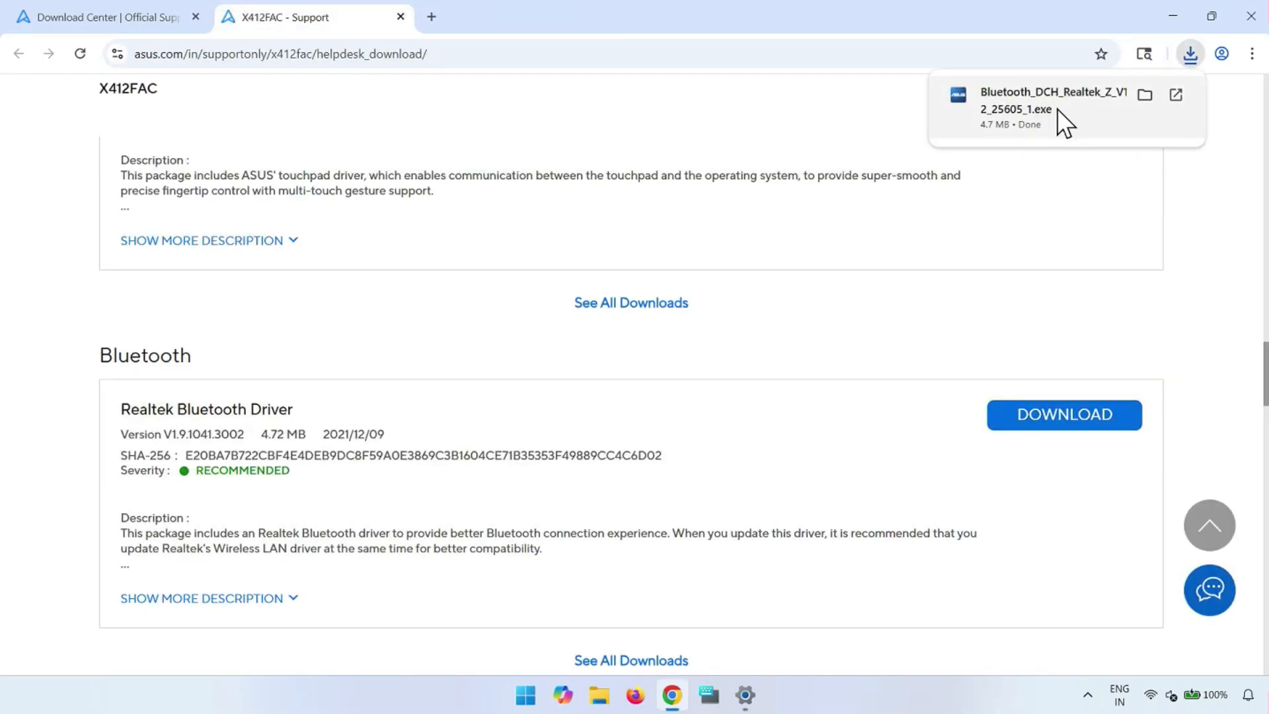
pyautogui.click(1057, 108)
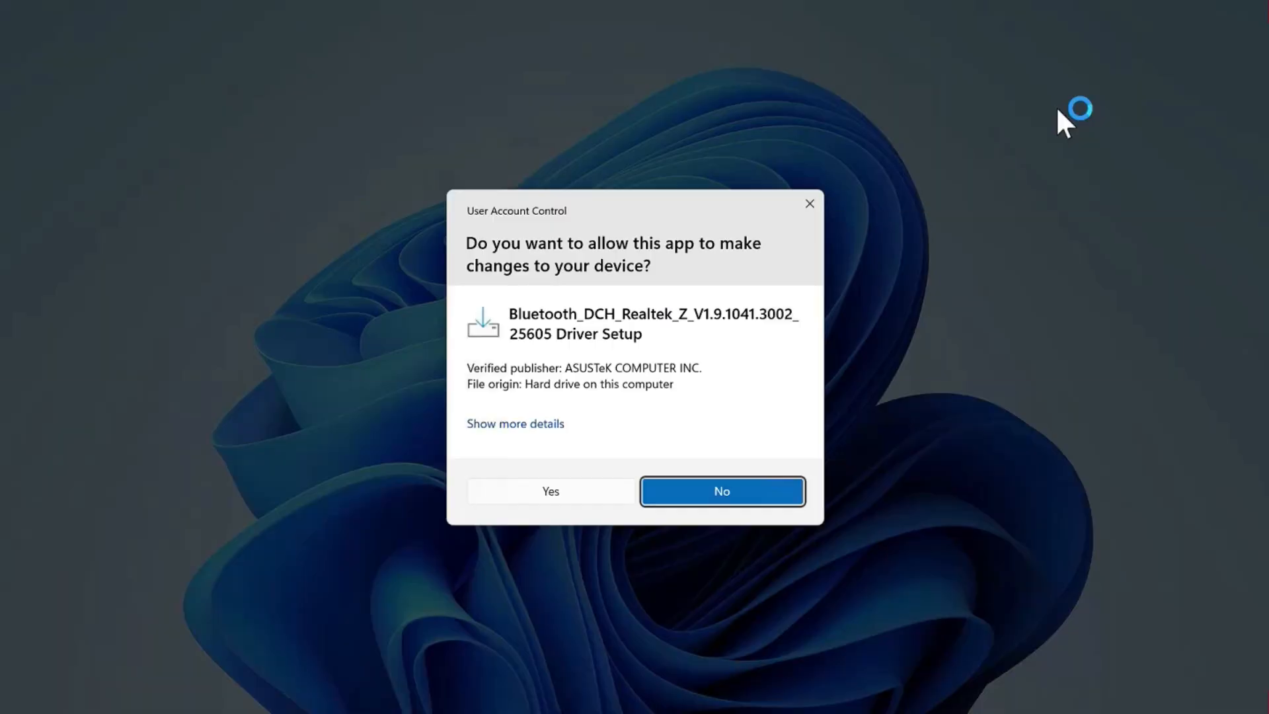
pyautogui.click(559, 491)
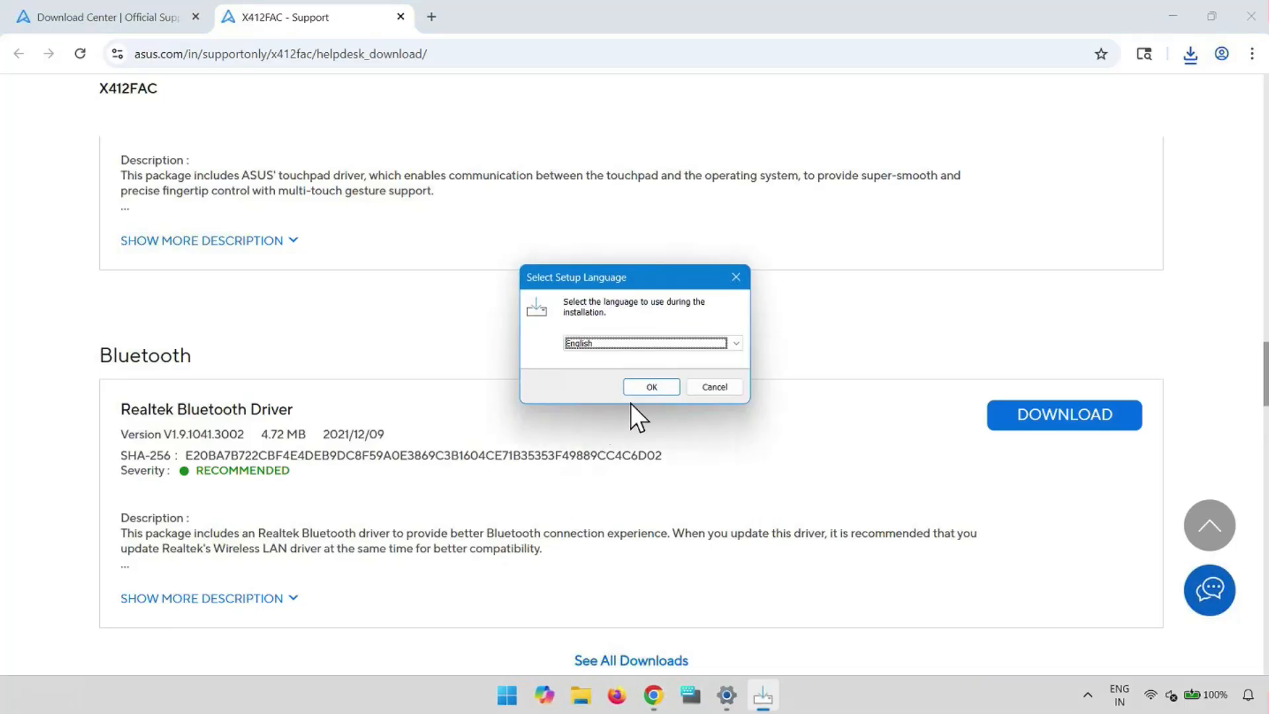
# - Install the Realtek Bluetooth Driver with English as the setup language, accepting the license agreement
pyautogui.click(652, 386)
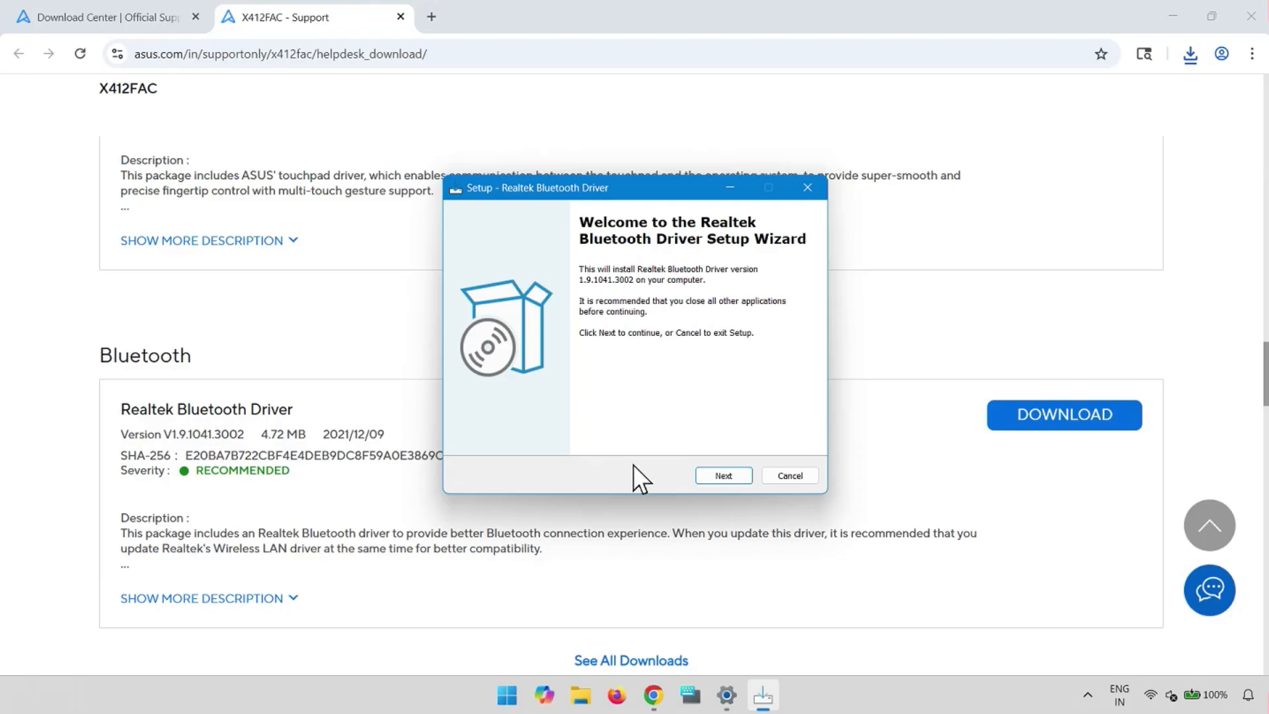
pyautogui.click(722, 476)
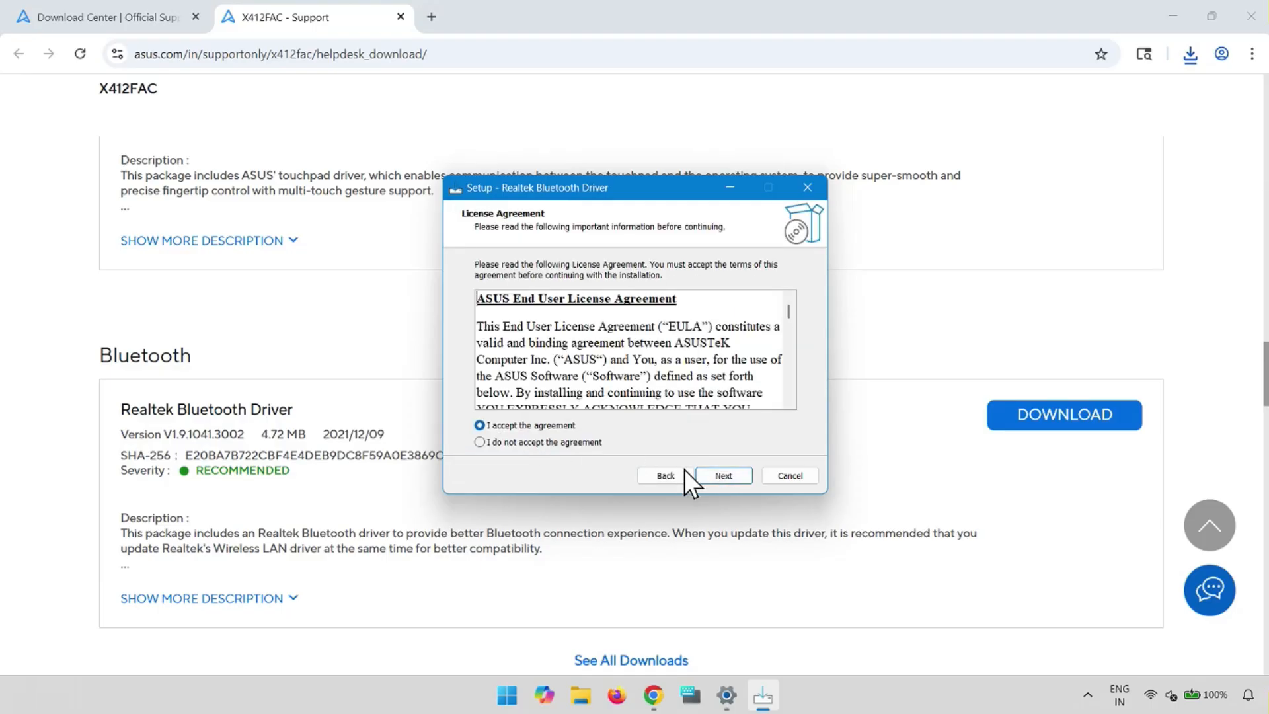
pyautogui.click(722, 476)
pyautogui.click(722, 476)
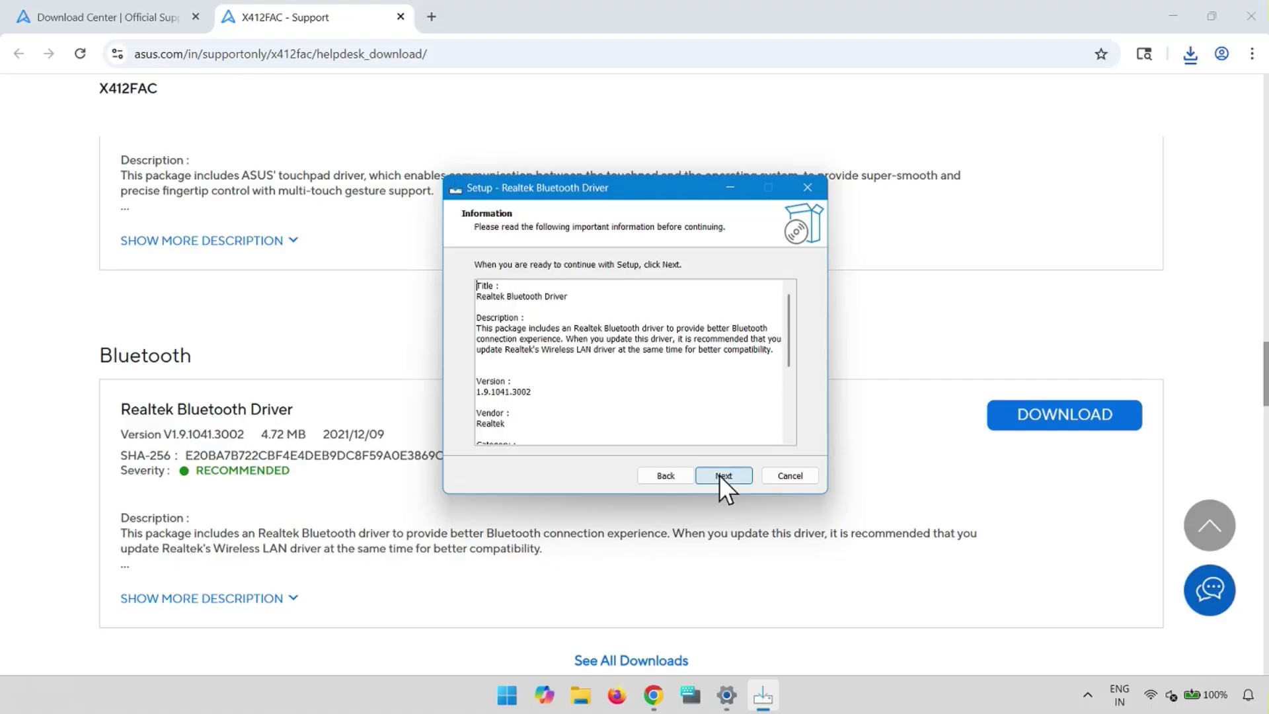
pyautogui.click(721, 476)
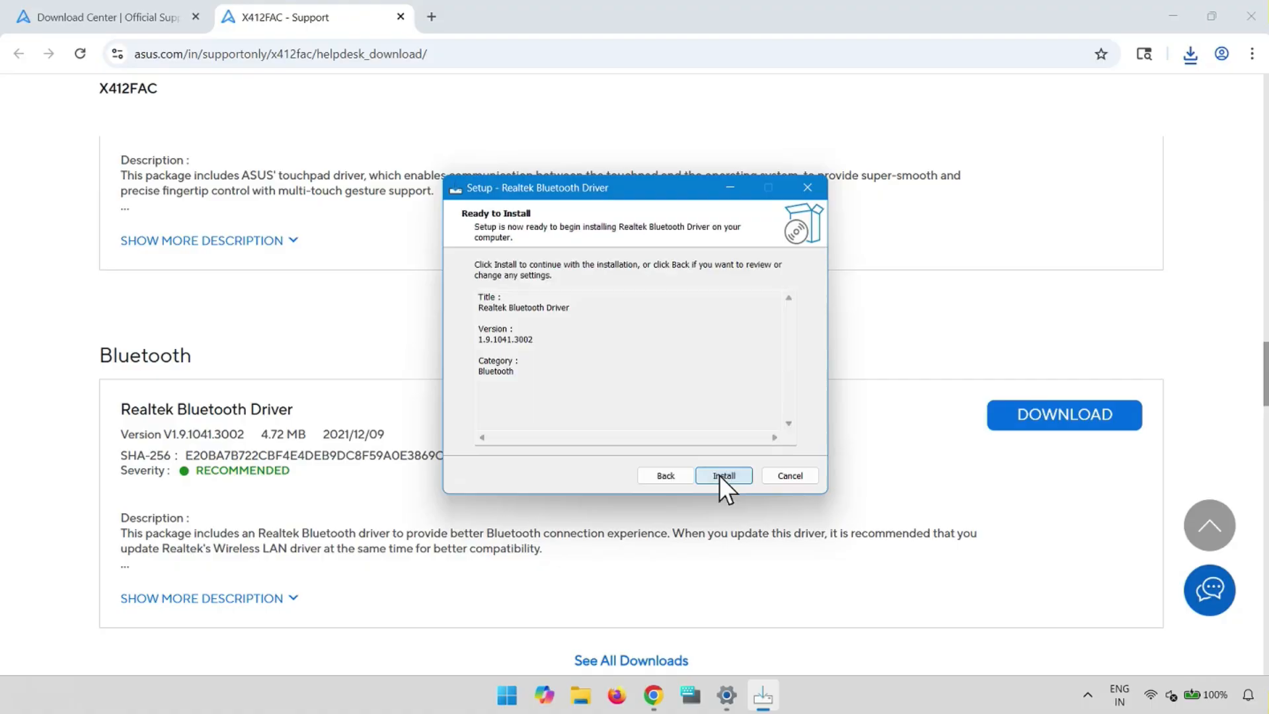
pyautogui.click(721, 476)
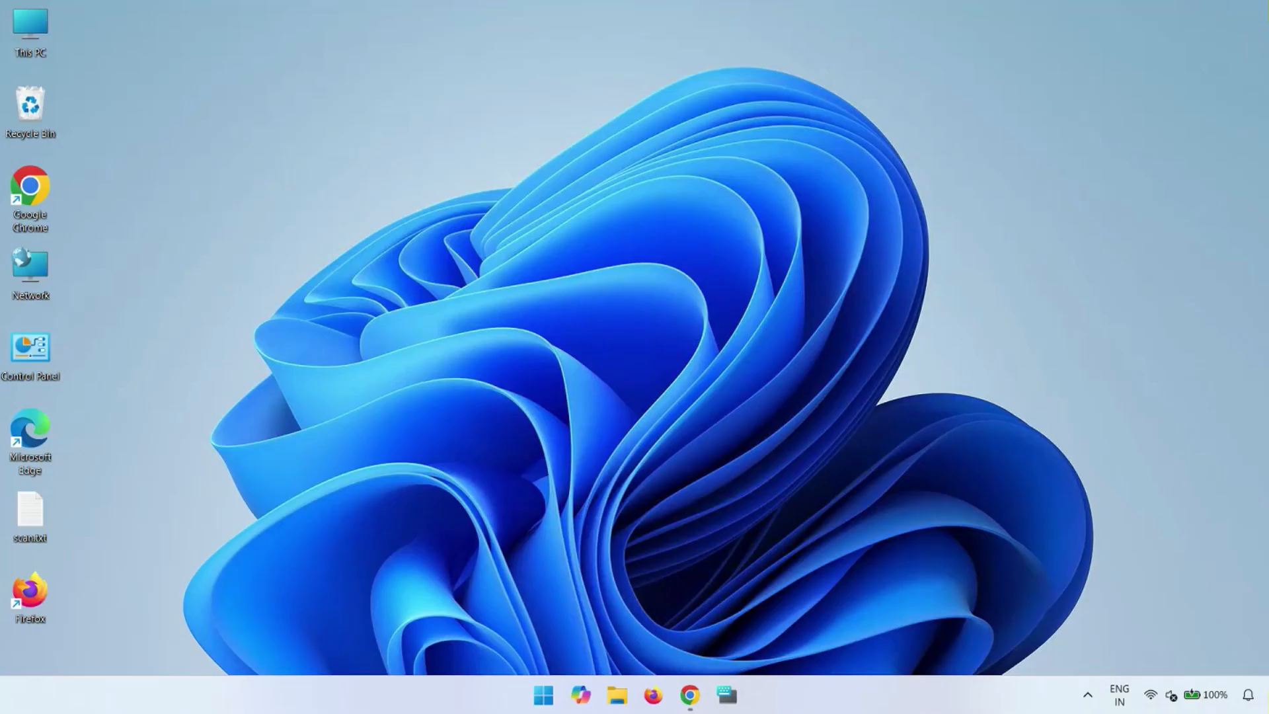
# - Open the quick settings from the desktop to check for the Bluetooth toggle
pyautogui.click(1151, 695)
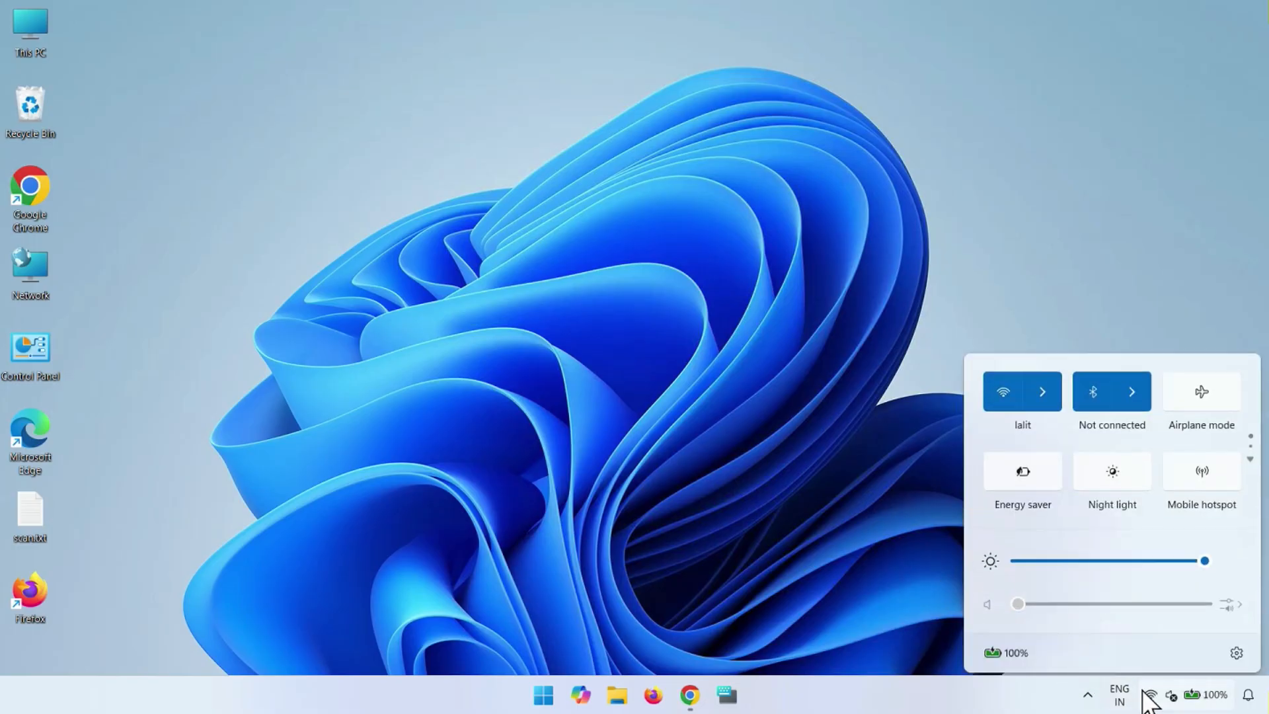